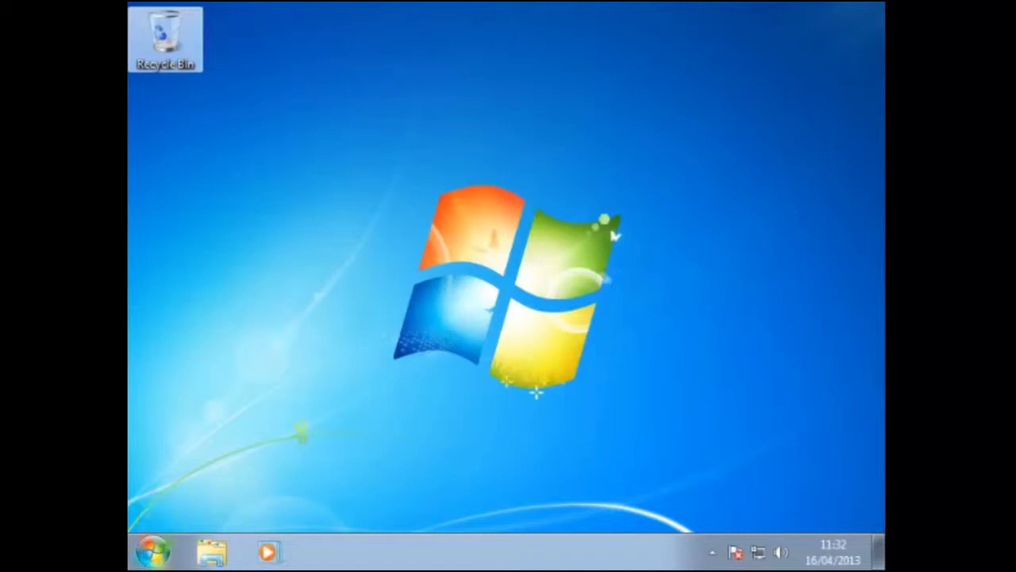
- Launch Calculator from the Start menu's Accessories folder
{"action": "left_click", "coordinate": [152, 552]}
{"action": "left_click", "coordinate": [204, 475]}
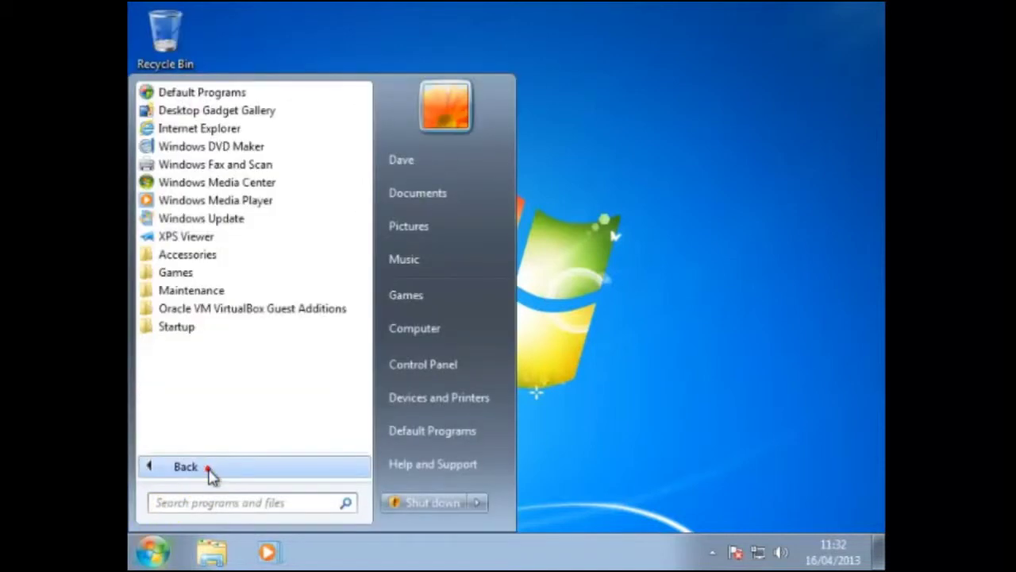
{"action": "left_click", "coordinate": [202, 266]}
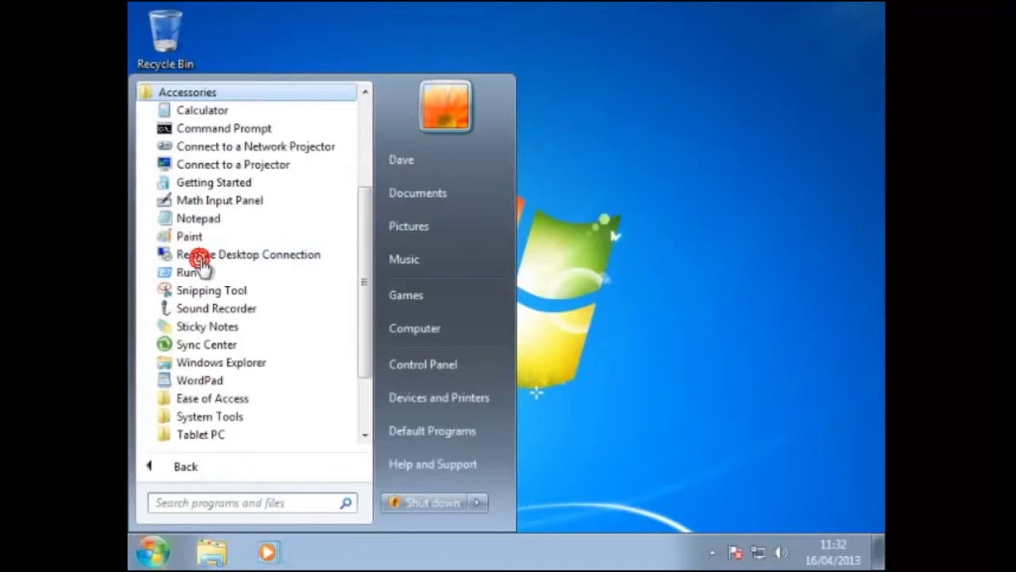
{"action": "left_click", "coordinate": [208, 111]}
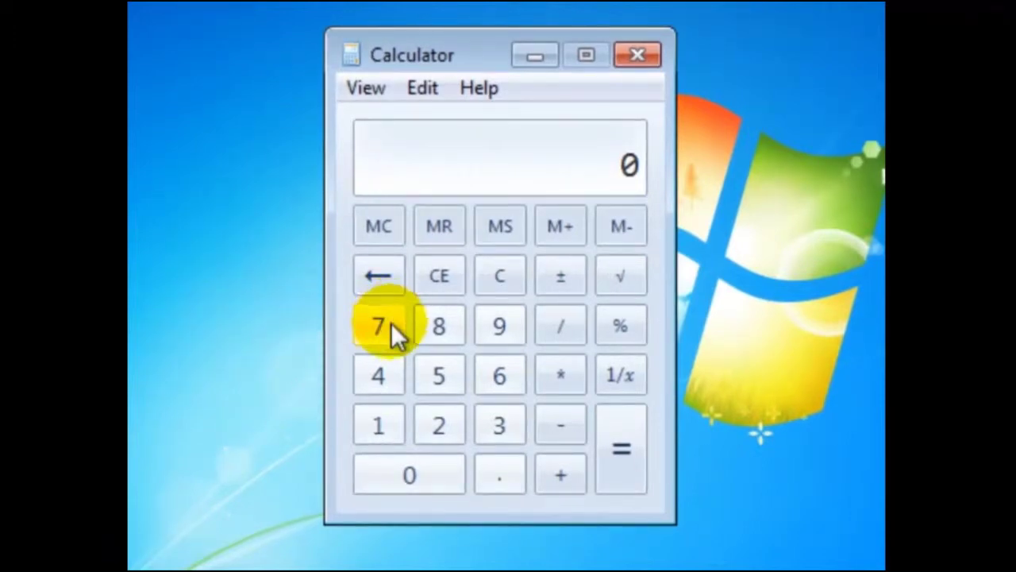
- Calculate 785 − 36 on the Calculator keypad to get 749
{"action": "left_click", "coordinate": [389, 323]}
{"action": "left_click", "coordinate": [439, 328]}
{"action": "left_click", "coordinate": [445, 369]}
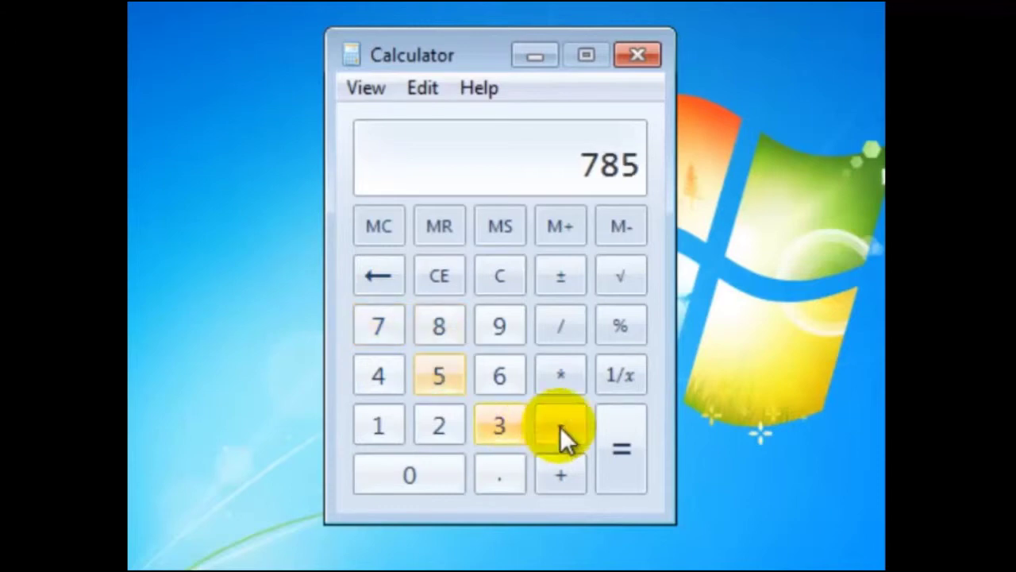
{"action": "left_click", "coordinate": [560, 428]}
{"action": "left_click", "coordinate": [503, 426]}
{"action": "left_click", "coordinate": [492, 372]}
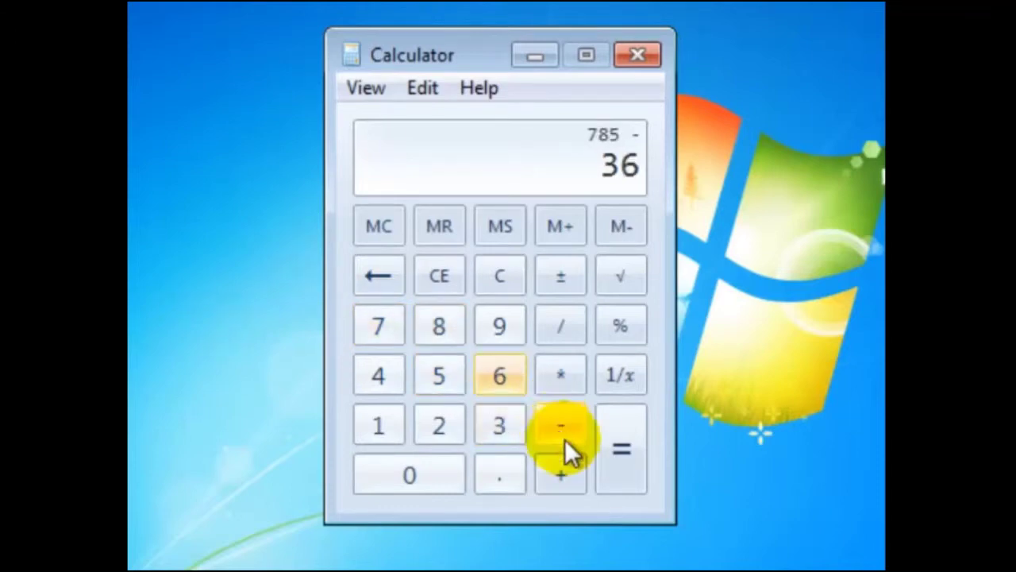
{"action": "left_click", "coordinate": [613, 441]}
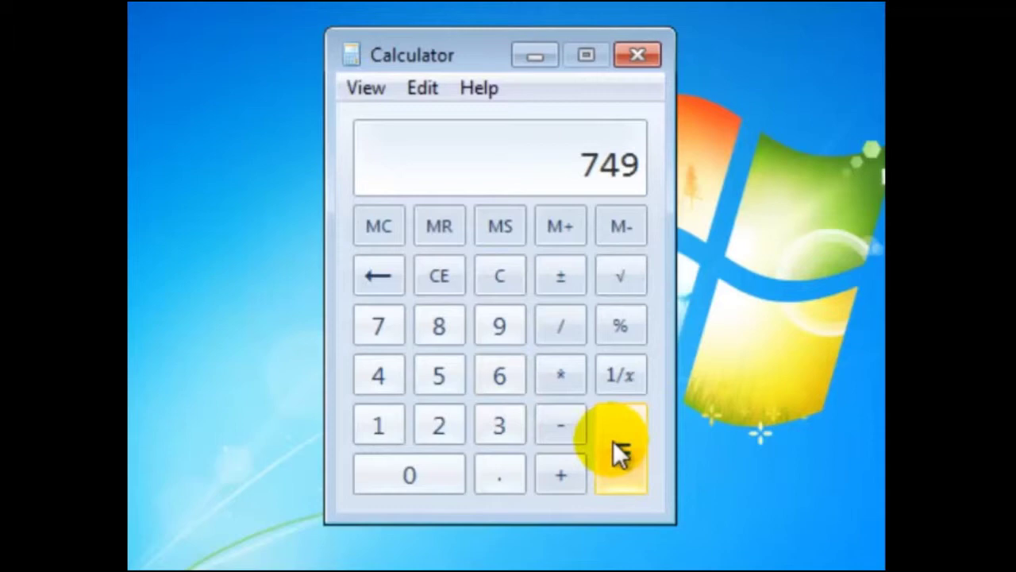
- Clear the display and type 23 * 89 + 9 + to get the running sum 2056
{"action": "left_click", "coordinate": [497, 280]}
{"action": "type", "text": "2"}
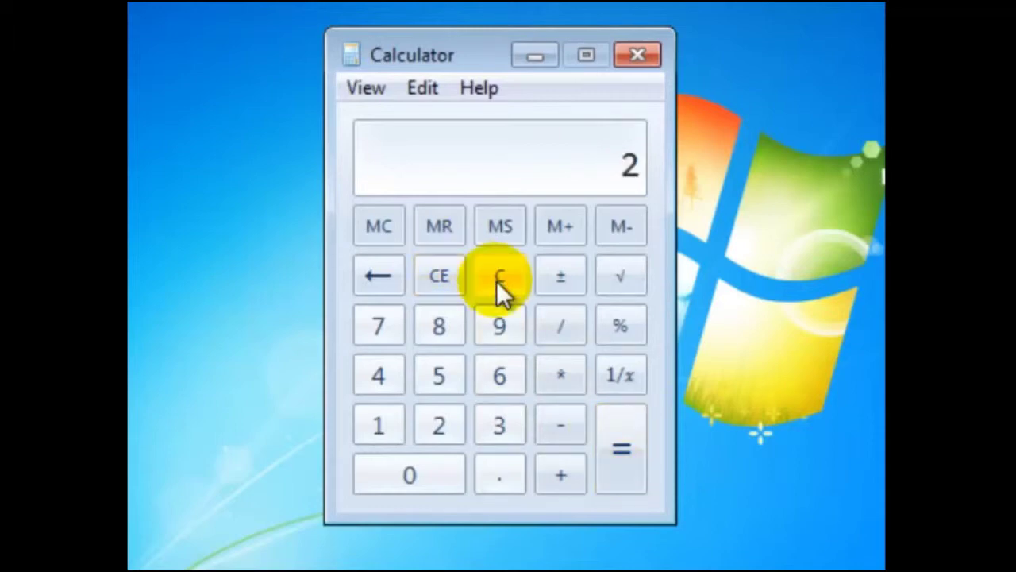
{"action": "type", "text": "3 *"}
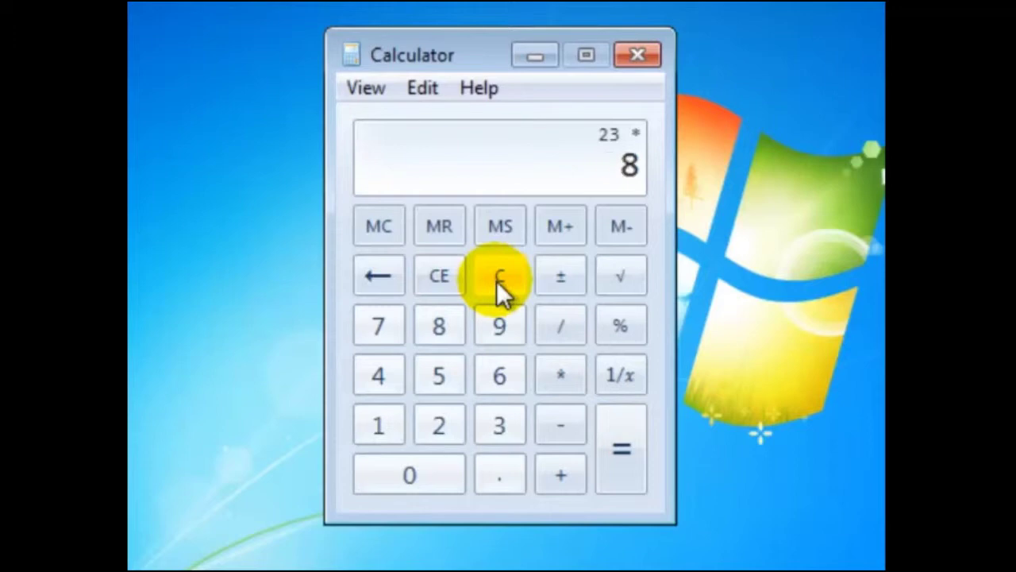
{"action": "type", "text": " 89 +"}
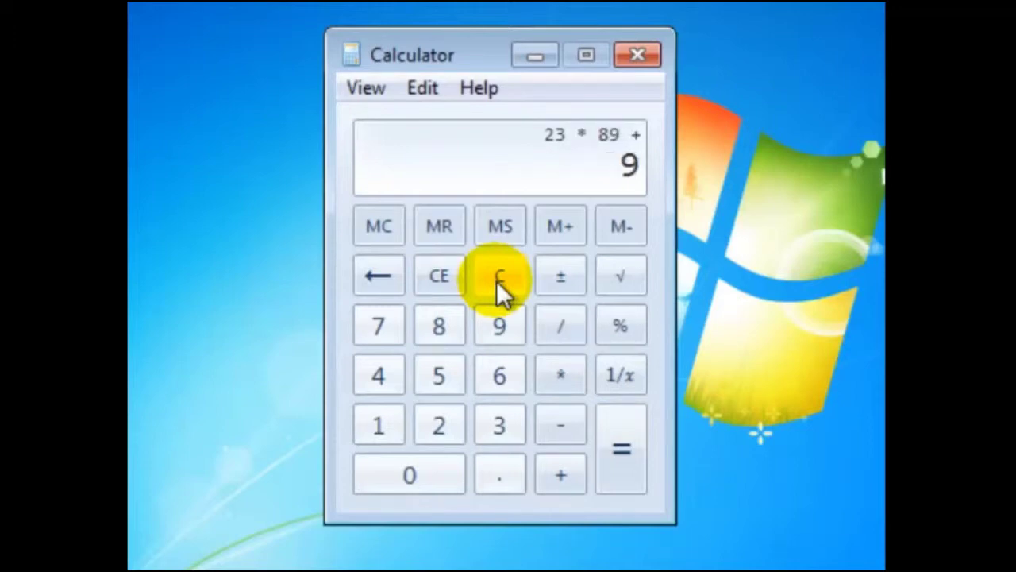
{"action": "type", "text": " 9 +"}
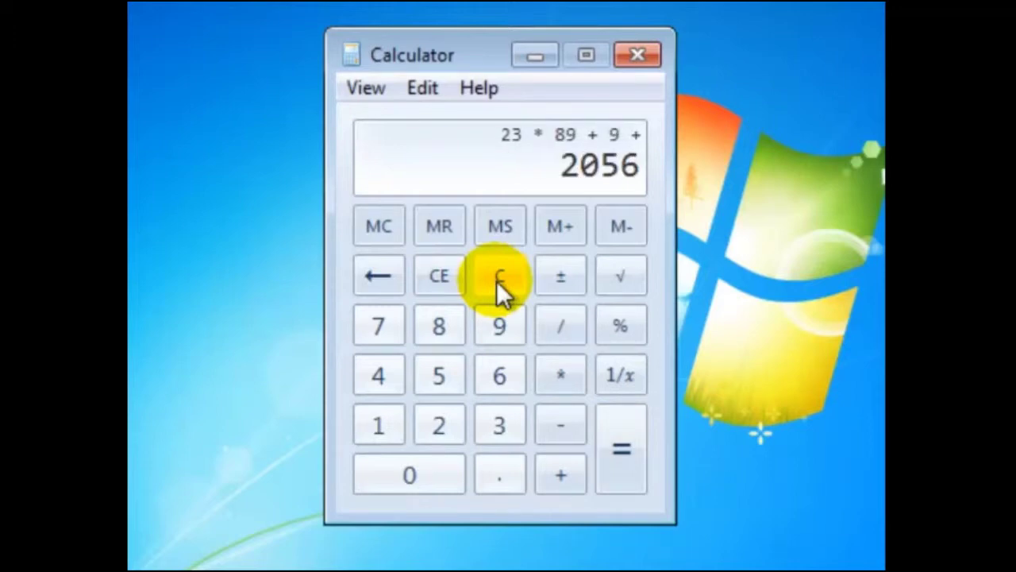
{"action": "left_click", "coordinate": [366, 89]}
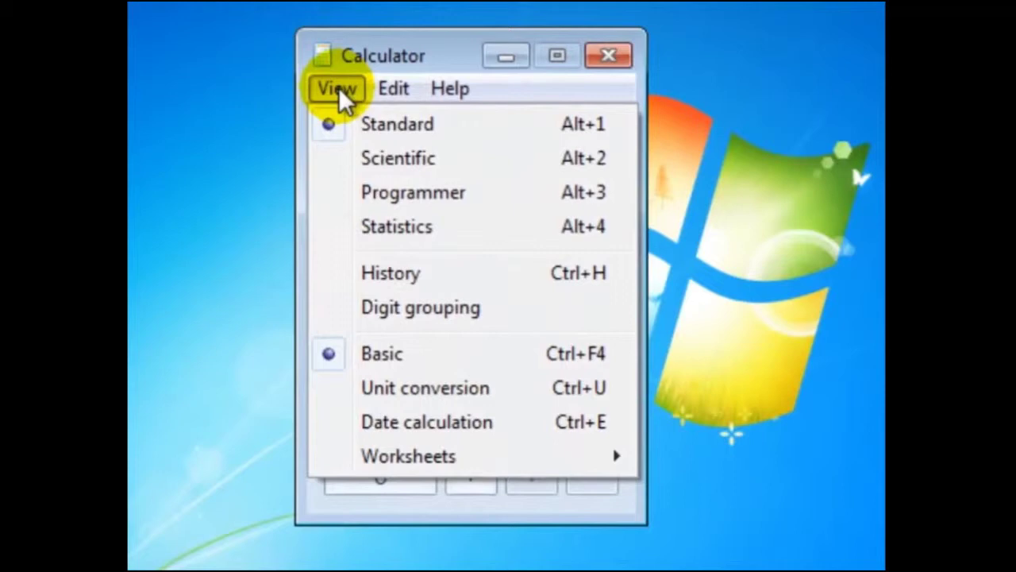
- Switch Calculator to Scientific, then Statistics, back to Standard, and close it
{"action": "left_click", "coordinate": [374, 156]}
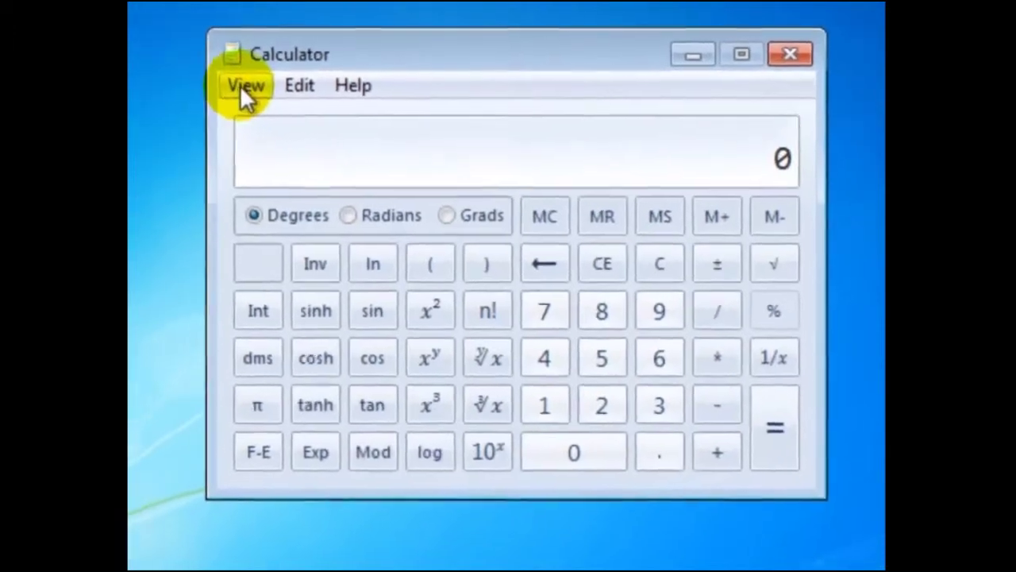
{"action": "left_click", "coordinate": [197, 91]}
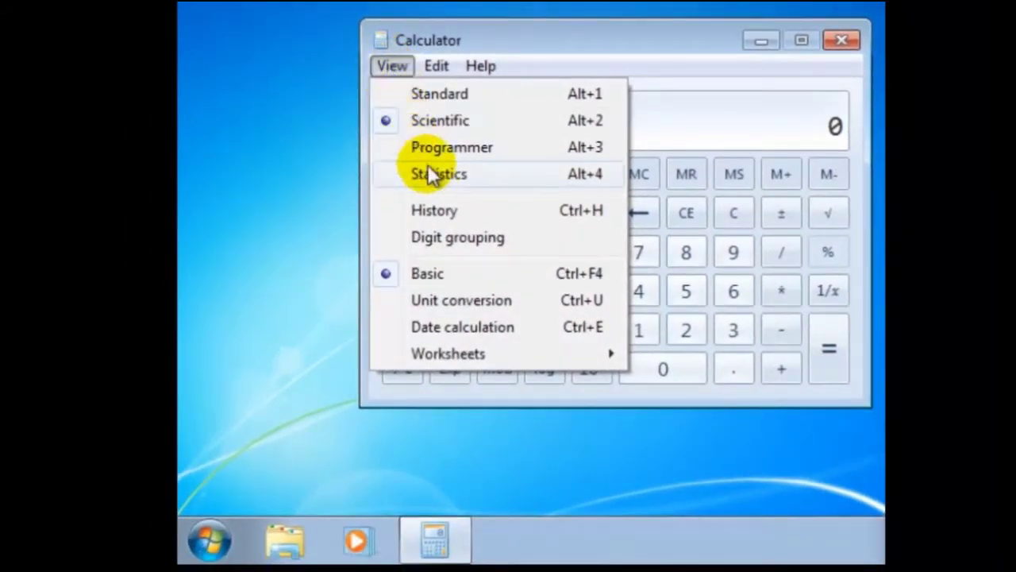
{"action": "left_click", "coordinate": [422, 178]}
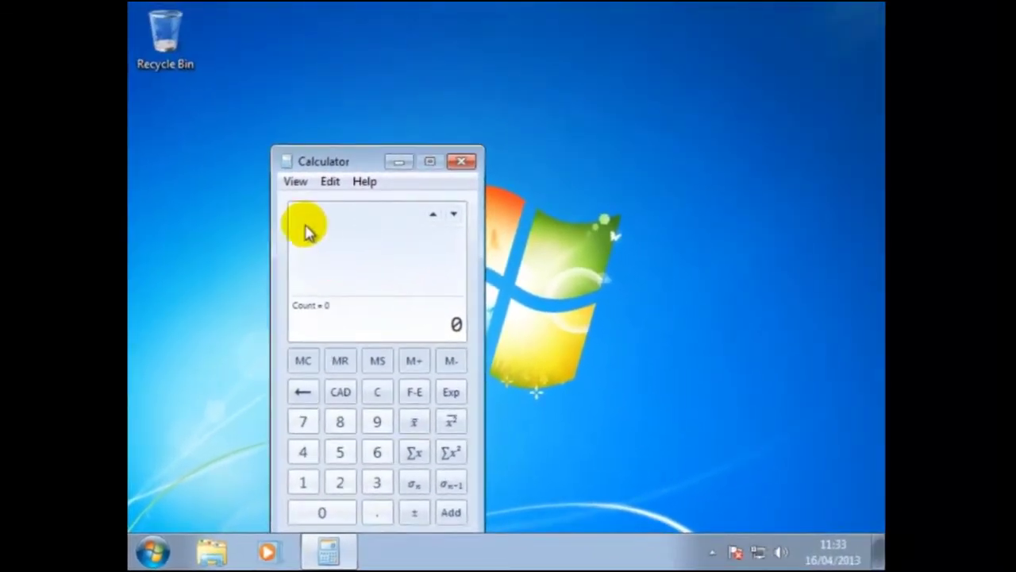
{"action": "left_click", "coordinate": [295, 181]}
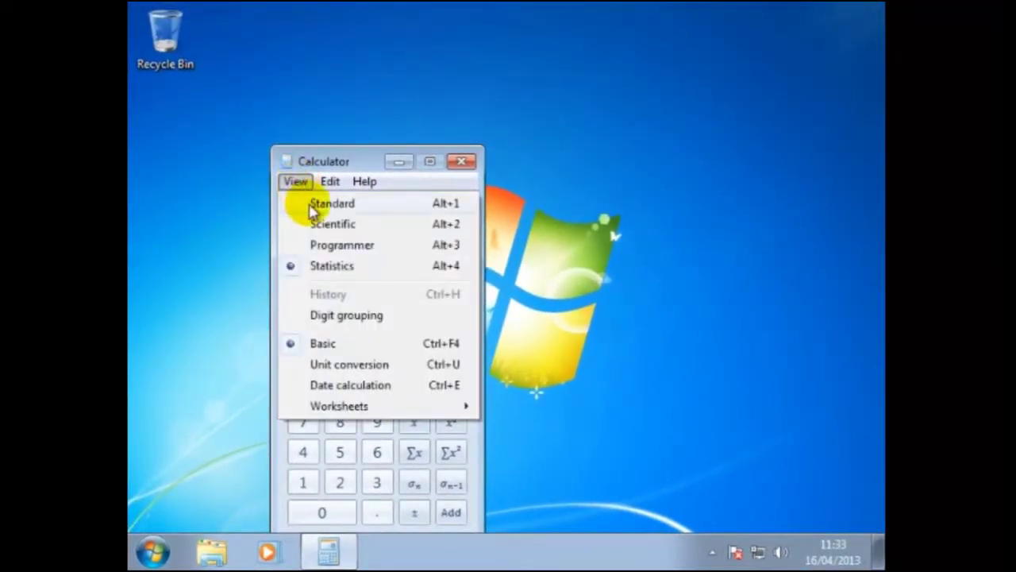
{"action": "left_click", "coordinate": [314, 205]}
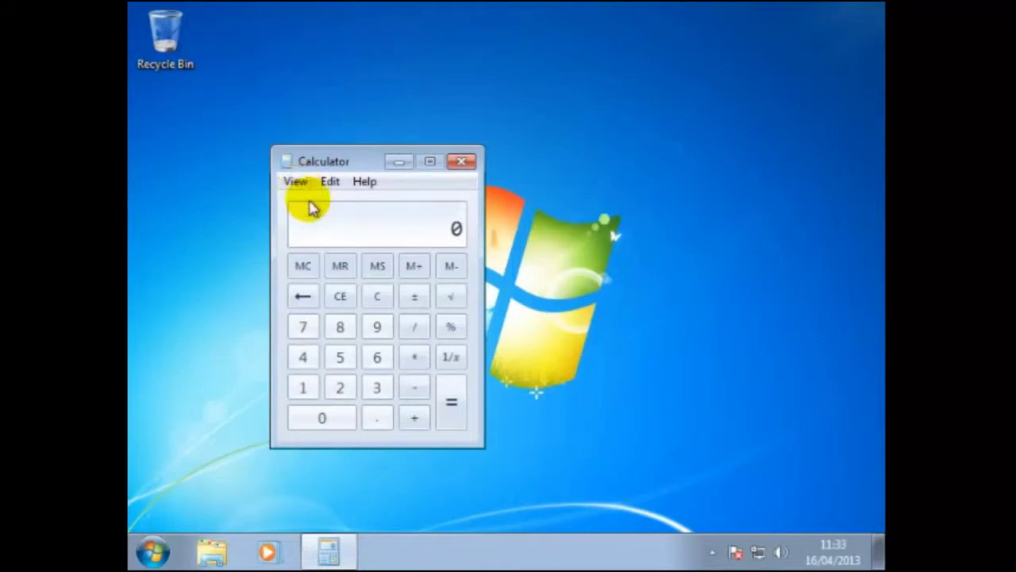
{"action": "left_click", "coordinate": [462, 163]}
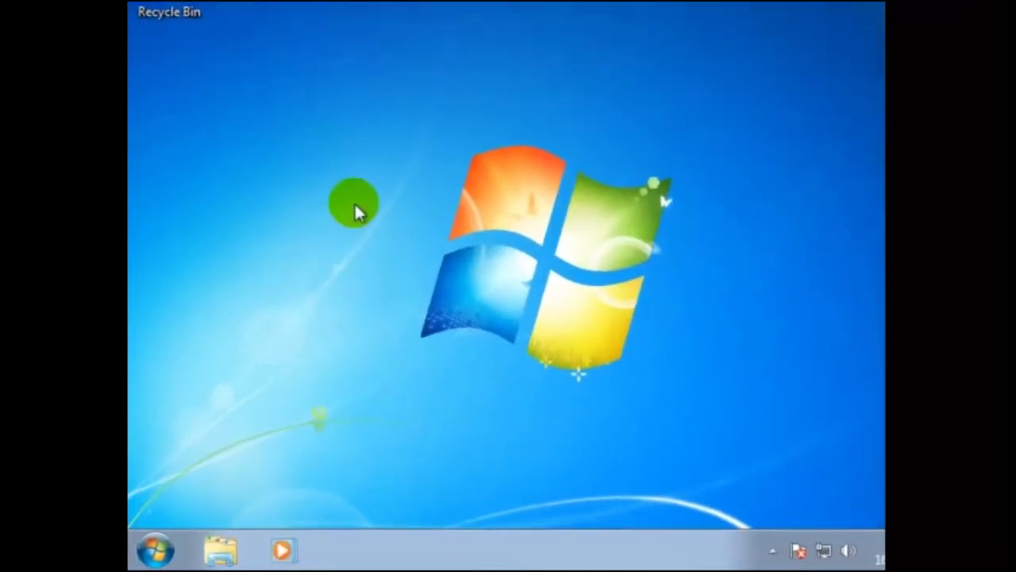
- Launch Notepad from Accessories and type Kanduit into the new document
{"action": "left_click", "coordinate": [156, 547]}
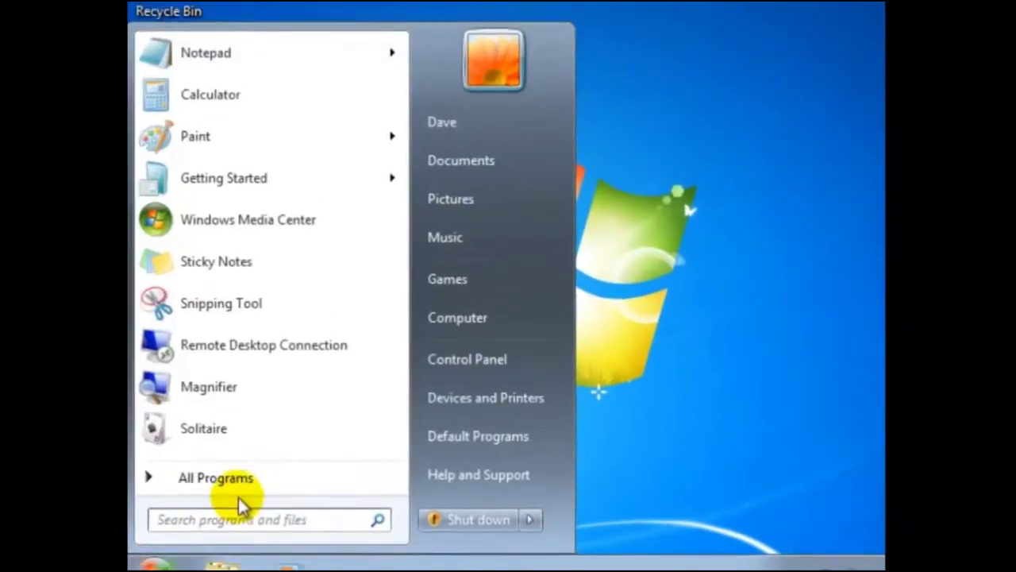
{"action": "left_click", "coordinate": [230, 486]}
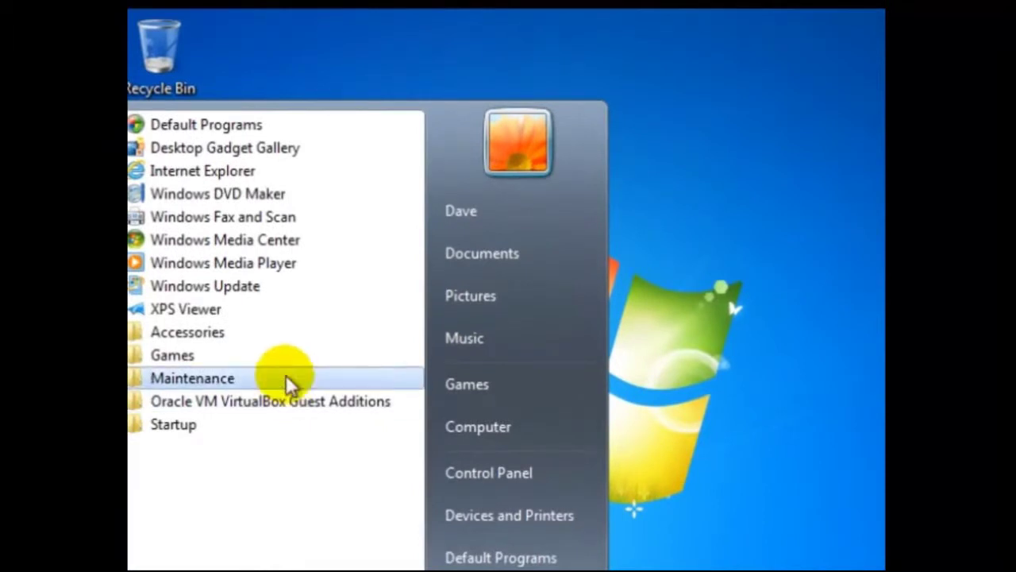
{"action": "left_click", "coordinate": [222, 332]}
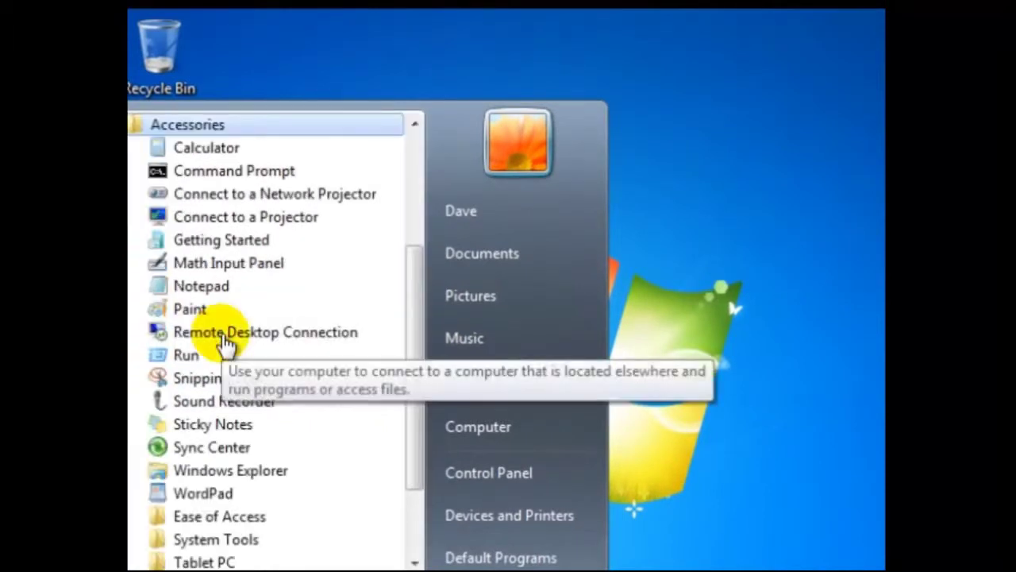
{"action": "left_click", "coordinate": [220, 284]}
{"action": "type", "text": "Kan"}
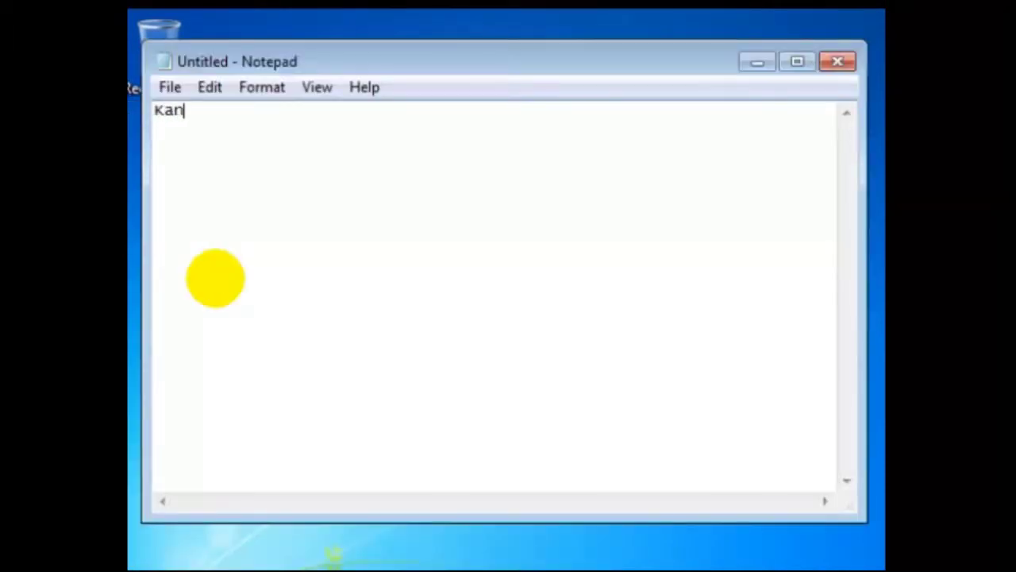
{"action": "type", "text": "duit"}
- Exit Notepad, discarding the unsaved Kanduit text with Don't Save
{"action": "left_click", "coordinate": [168, 87]}
{"action": "left_click", "coordinate": [220, 294]}
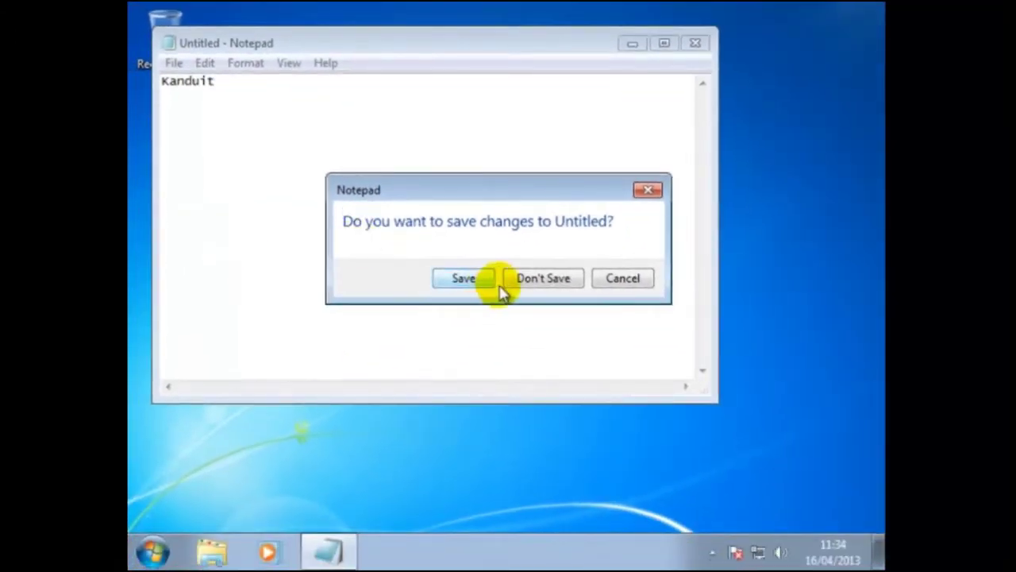
{"action": "left_click", "coordinate": [536, 280]}
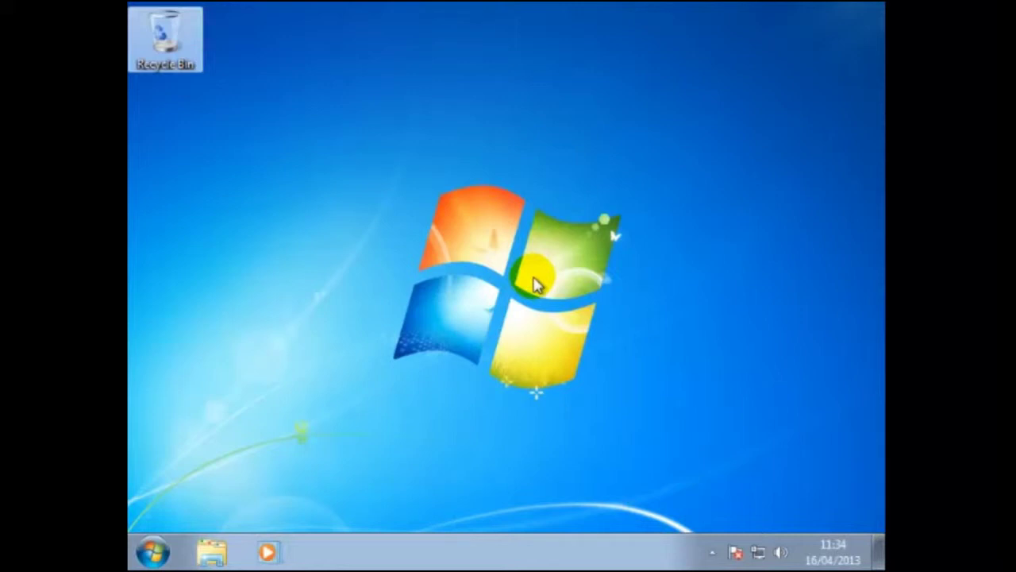
- Reopen Notepad, type Kanduit, and bring up Save As on the Documents library
{"action": "left_click", "coordinate": [163, 552]}
{"action": "left_click", "coordinate": [218, 470]}
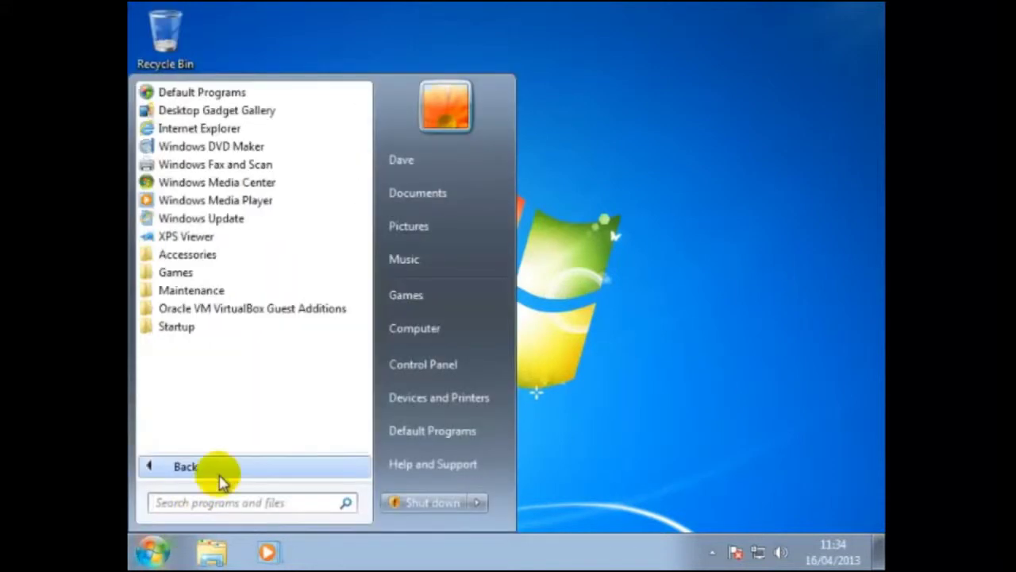
{"action": "left_click", "coordinate": [204, 254]}
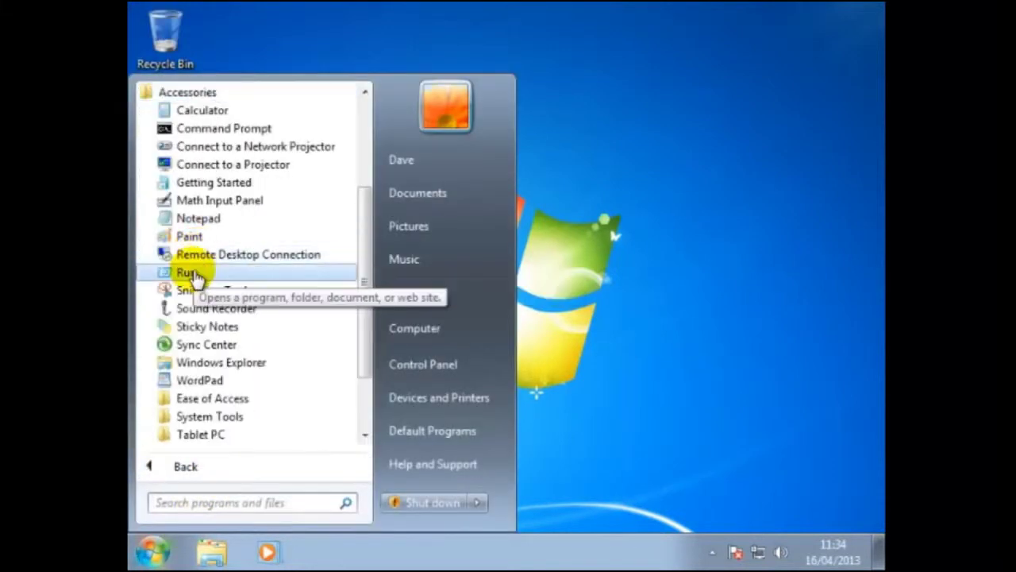
{"action": "left_click", "coordinate": [209, 222]}
{"action": "type", "text": "Kand"}
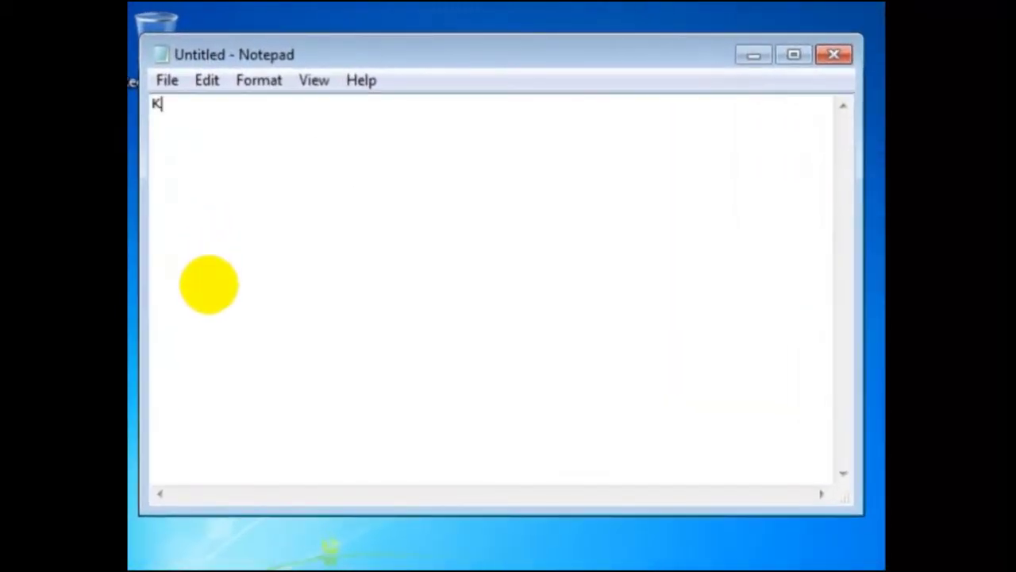
{"action": "type", "text": "uit"}
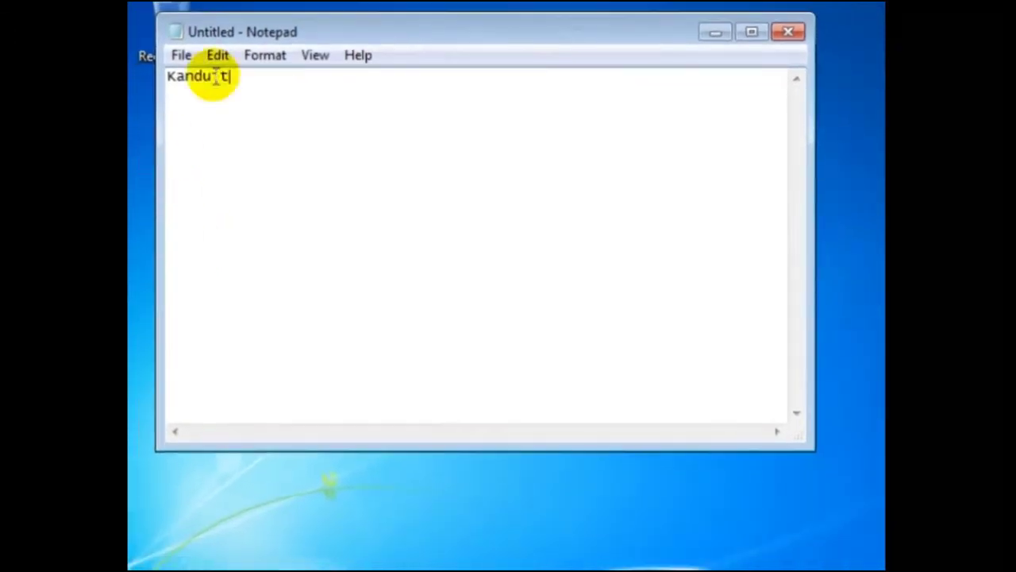
{"action": "left_click", "coordinate": [187, 56]}
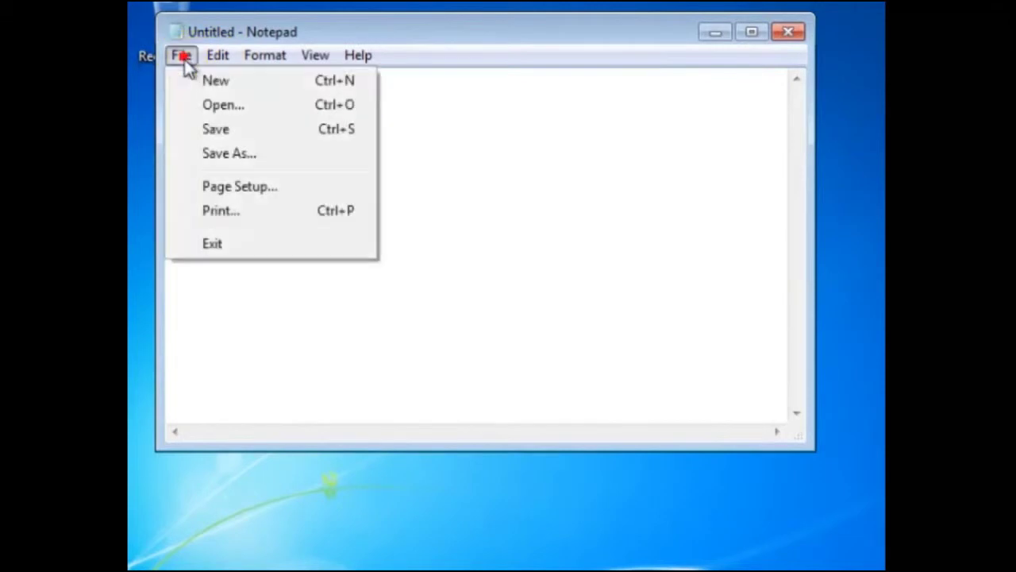
{"action": "left_click", "coordinate": [208, 154]}
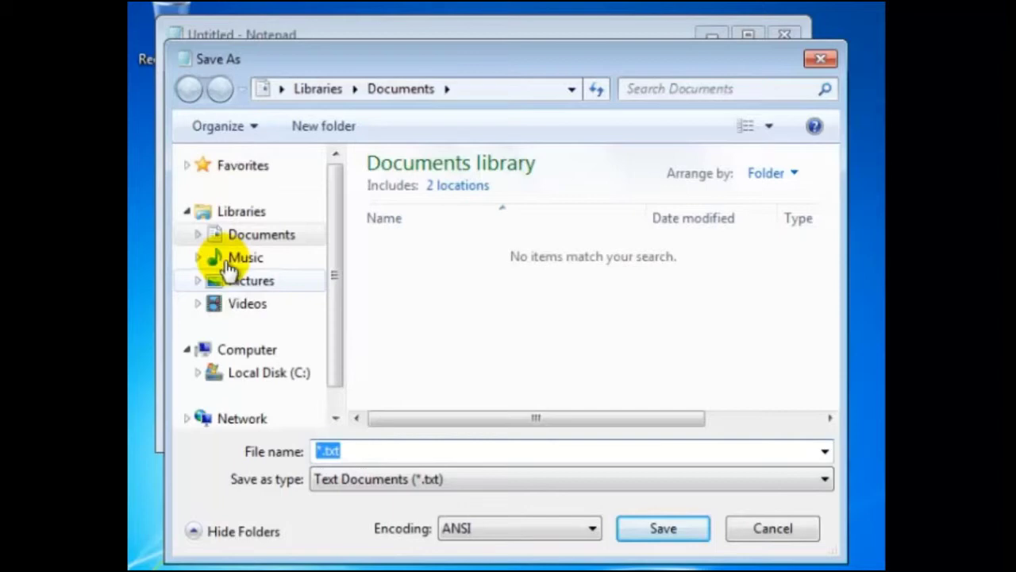
- Create a new folder named My Documents on Local Disk (C:) from Save As
{"action": "left_click", "coordinate": [256, 376]}
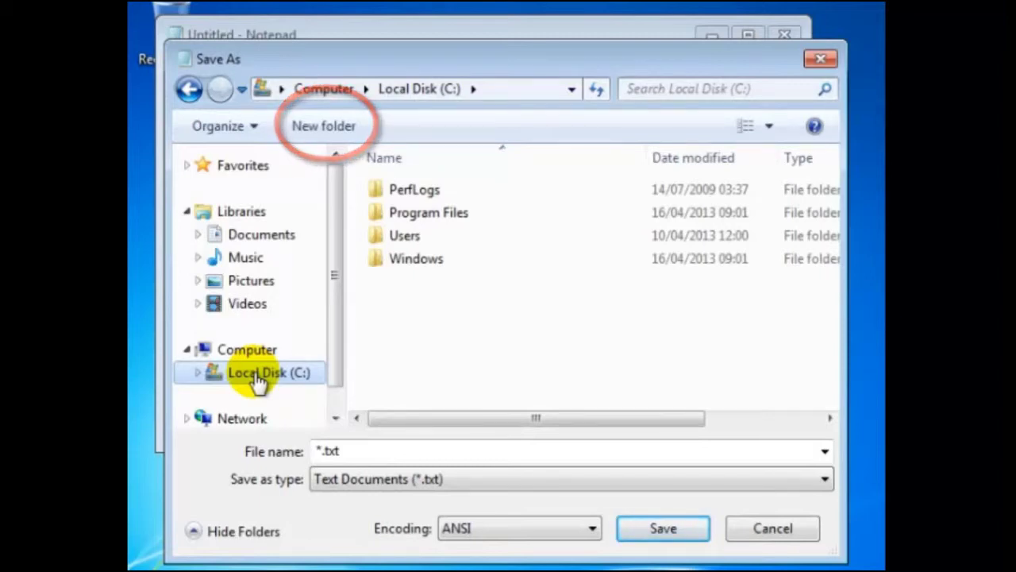
{"action": "left_click", "coordinate": [309, 129]}
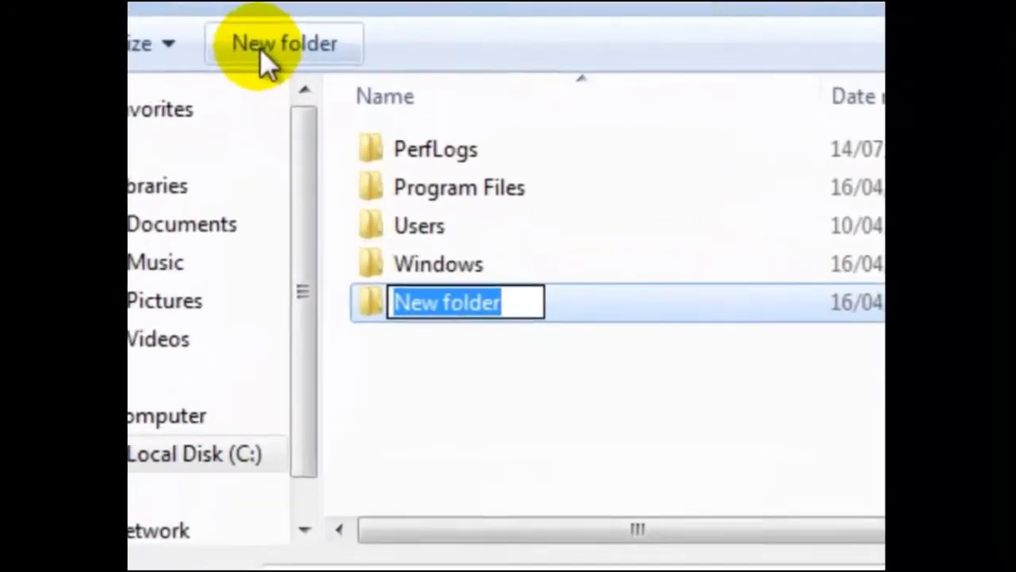
{"action": "type", "text": "My "}
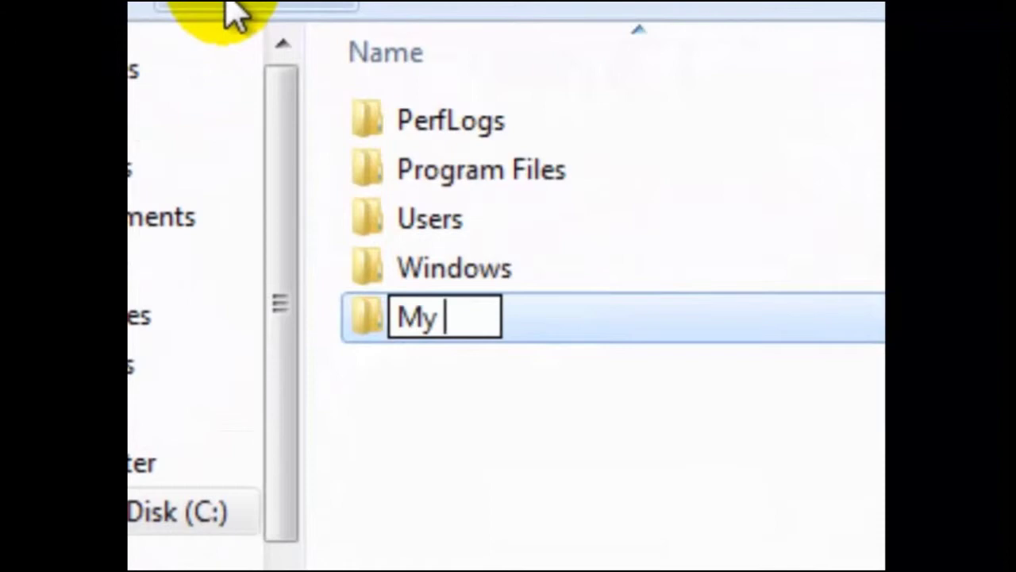
{"action": "type", "text": "Documents"}
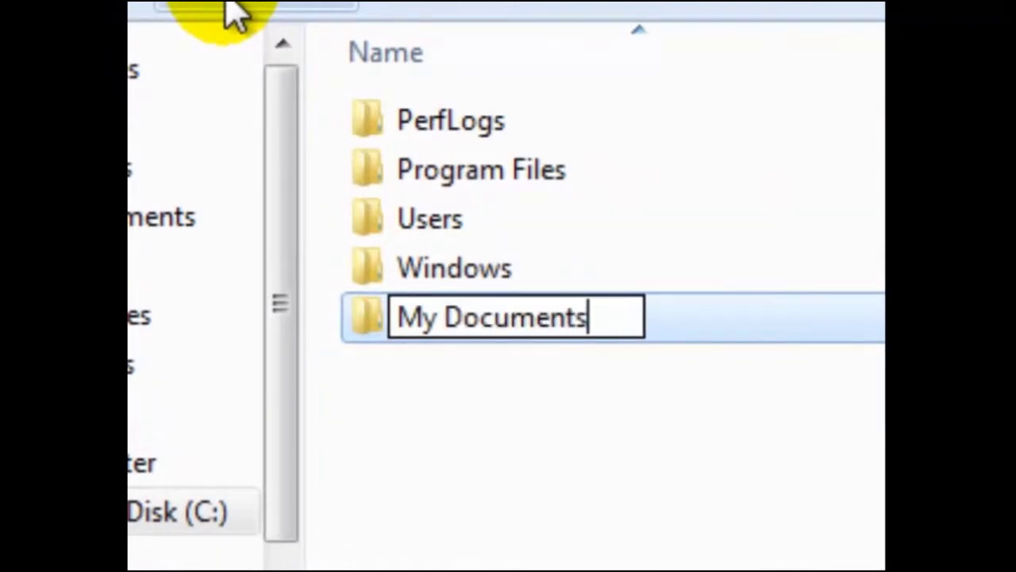
{"action": "key", "text": "Return"}
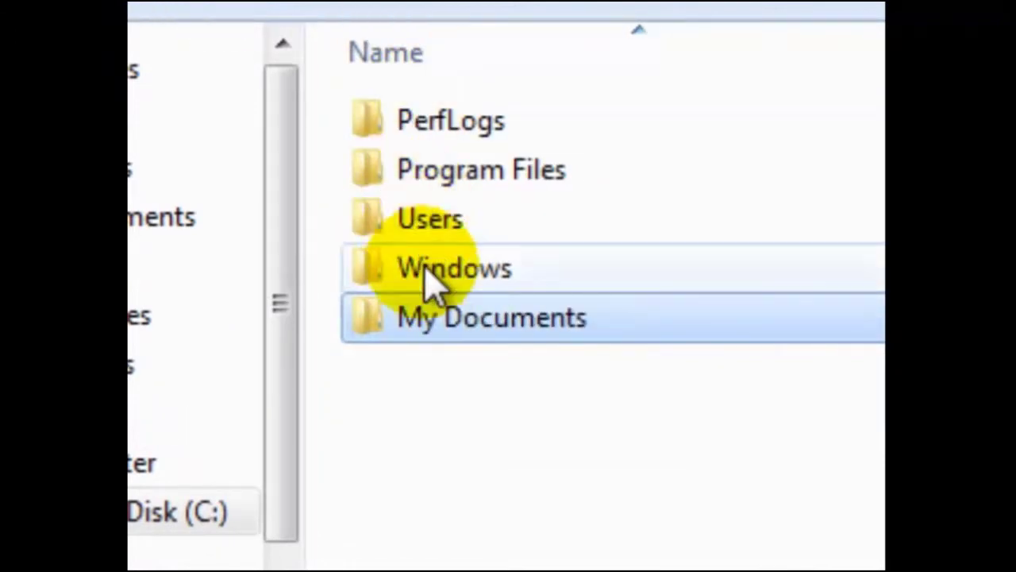
- Save the note as My Details.txt inside C:\My Documents
{"action": "double_click", "coordinate": [427, 309]}
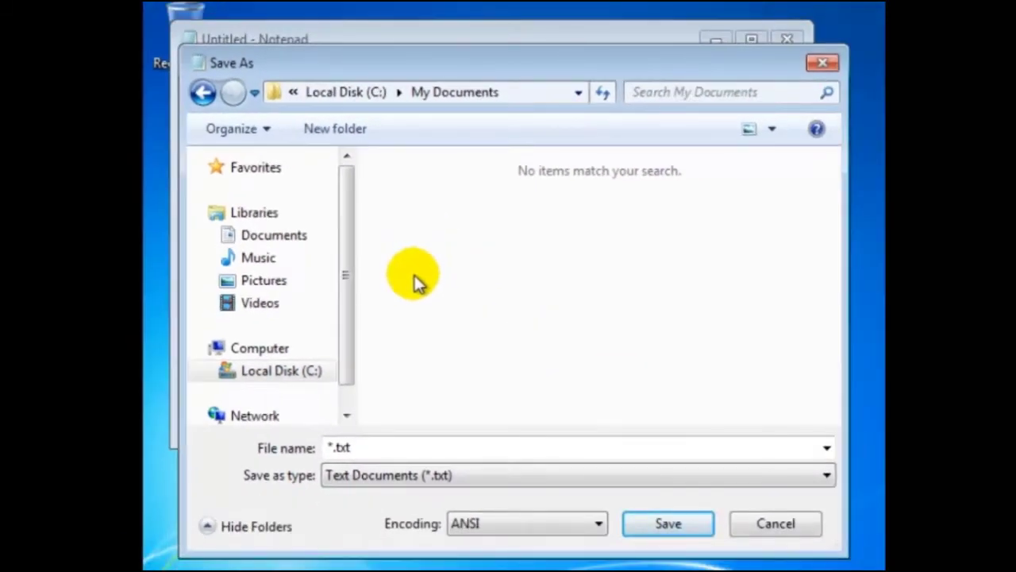
{"action": "left_click", "coordinate": [341, 448]}
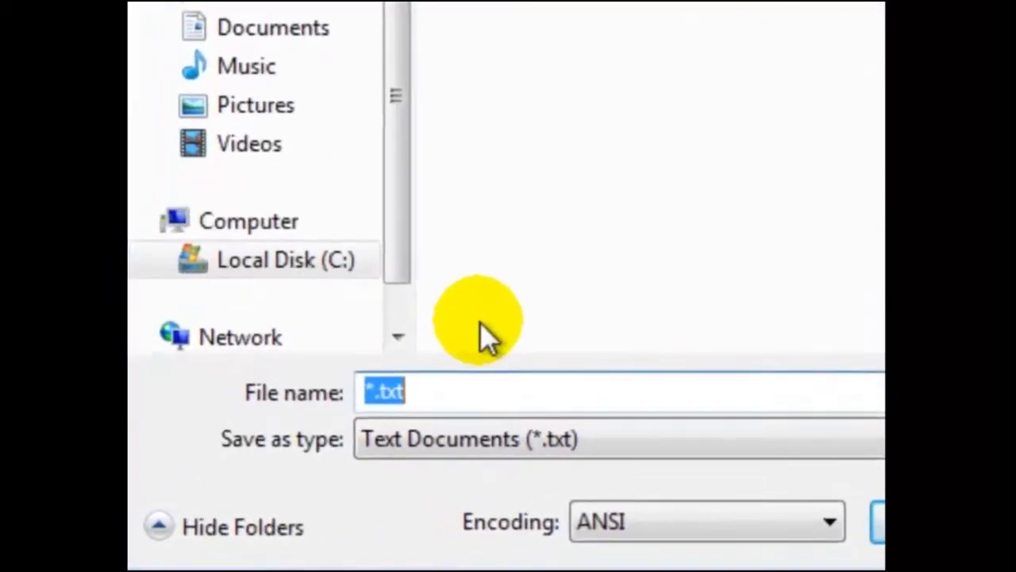
{"action": "type", "text": "My De"}
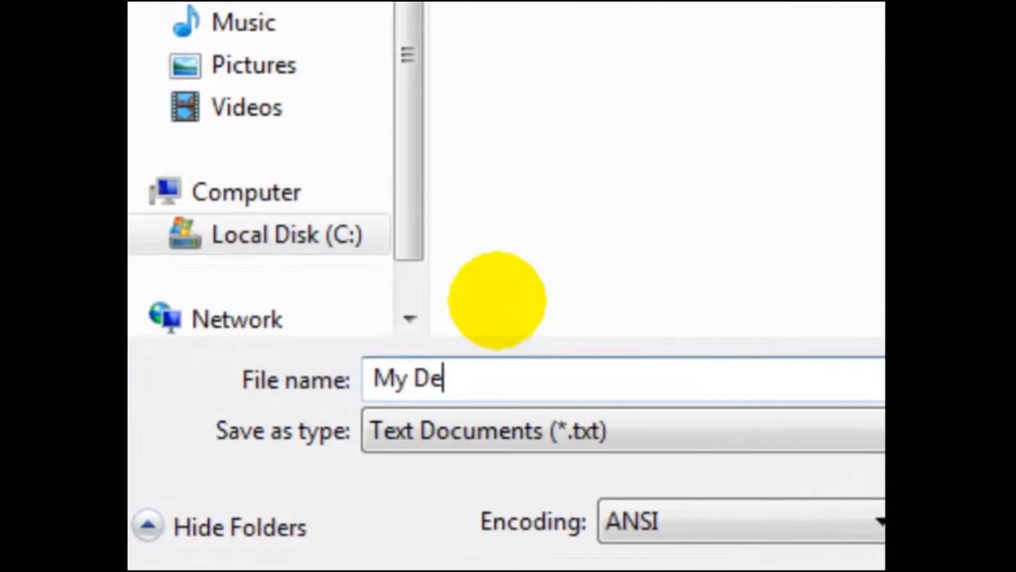
{"action": "type", "text": "tails."}
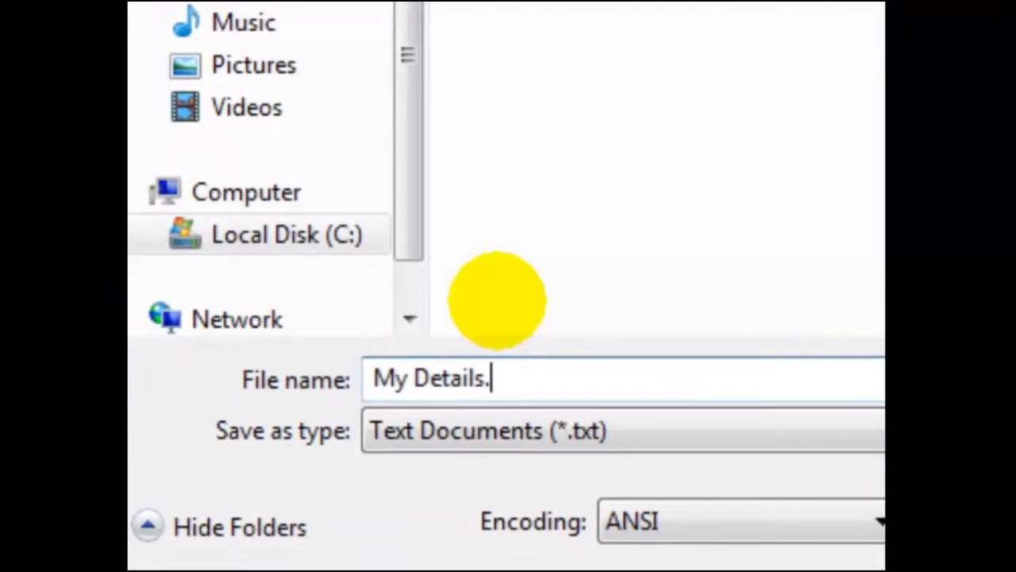
{"action": "type", "text": "txt"}
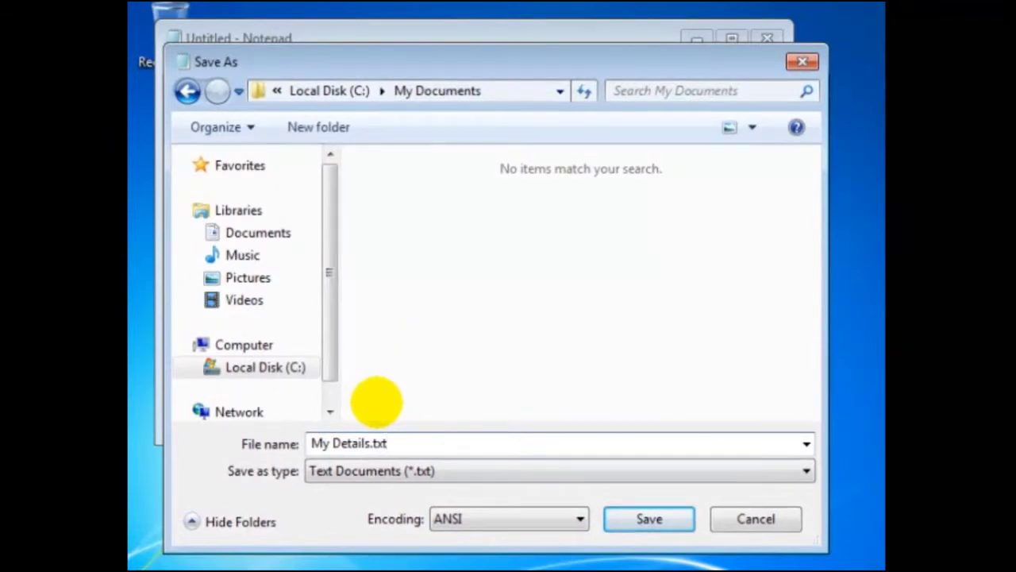
{"action": "left_click", "coordinate": [647, 518]}
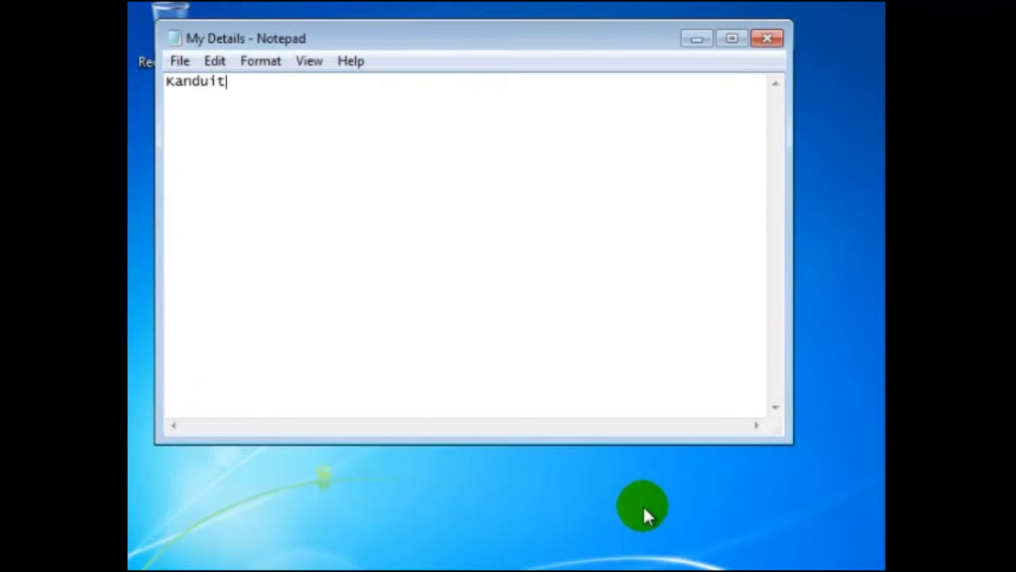
- Exit Notepad and browse Computer > Local Disk (C:) > My Documents to confirm My Details is saved
{"action": "left_click", "coordinate": [180, 61]}
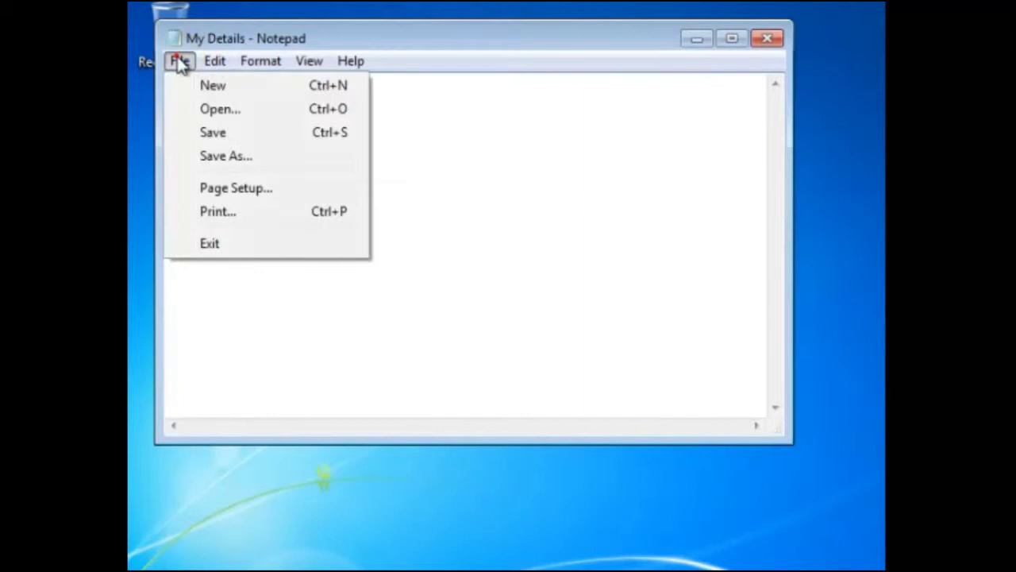
{"action": "left_click", "coordinate": [209, 244]}
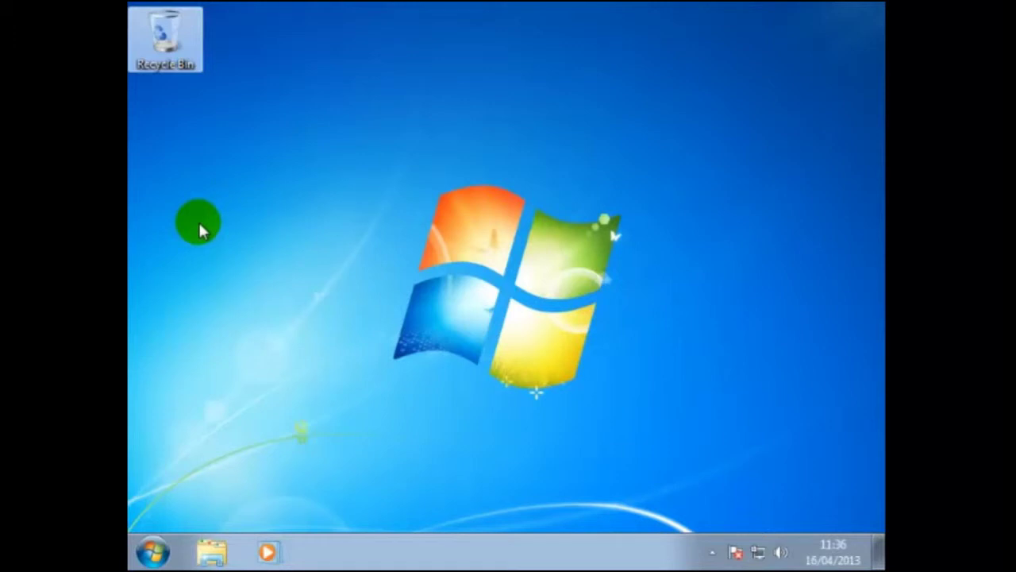
{"action": "left_click", "coordinate": [153, 551]}
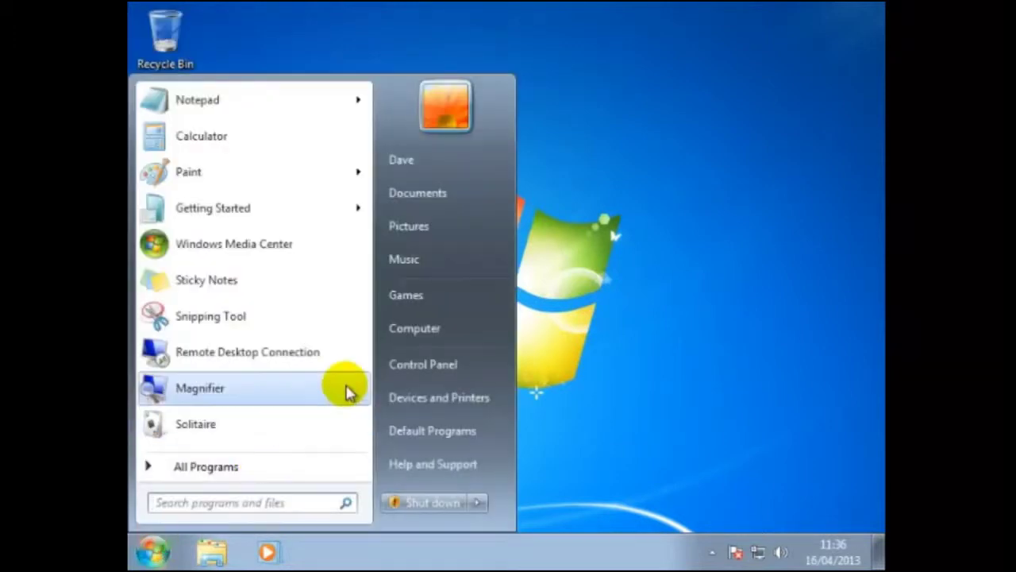
{"action": "left_click", "coordinate": [421, 328]}
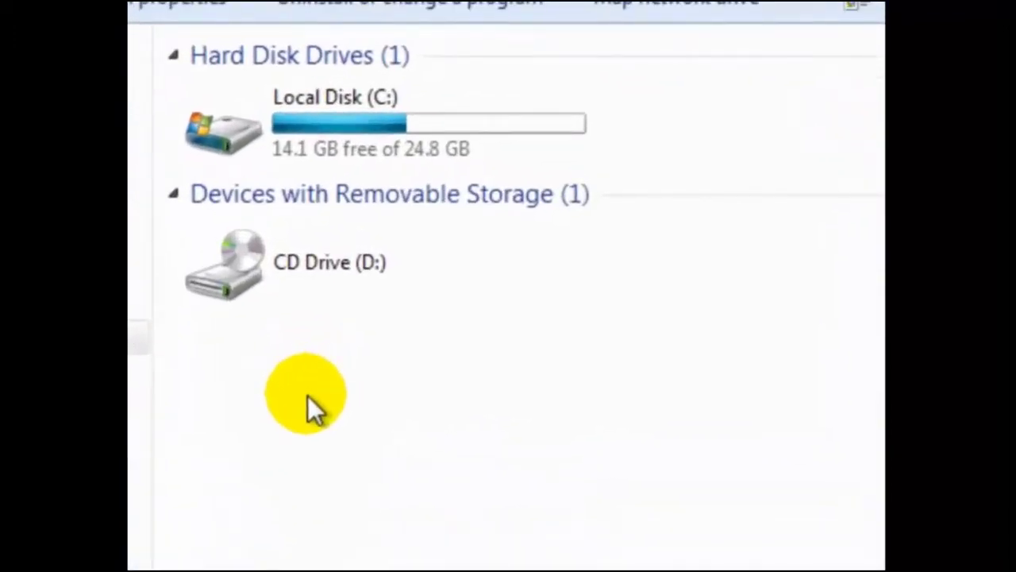
{"action": "double_click", "coordinate": [362, 127]}
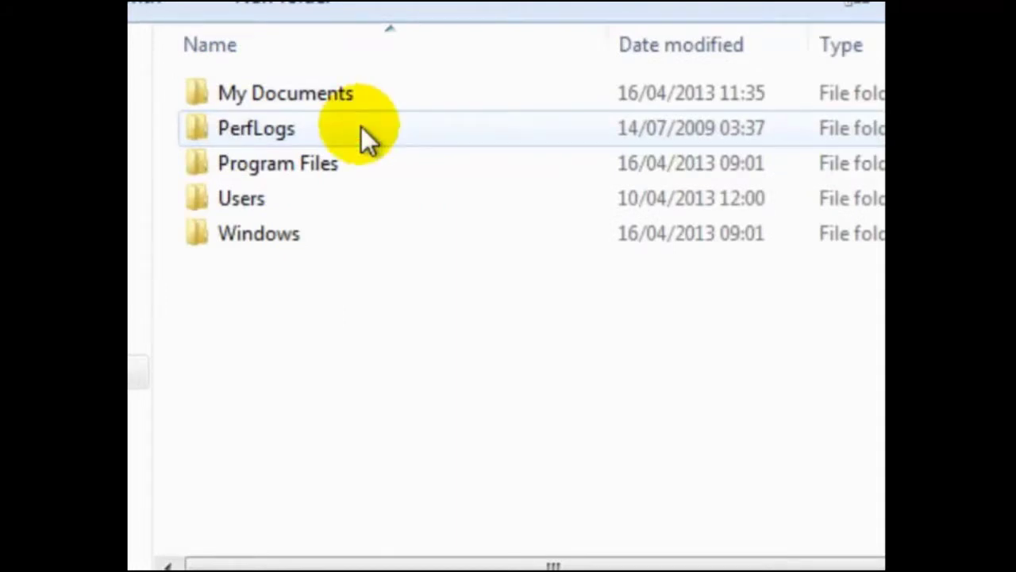
{"action": "double_click", "coordinate": [370, 86]}
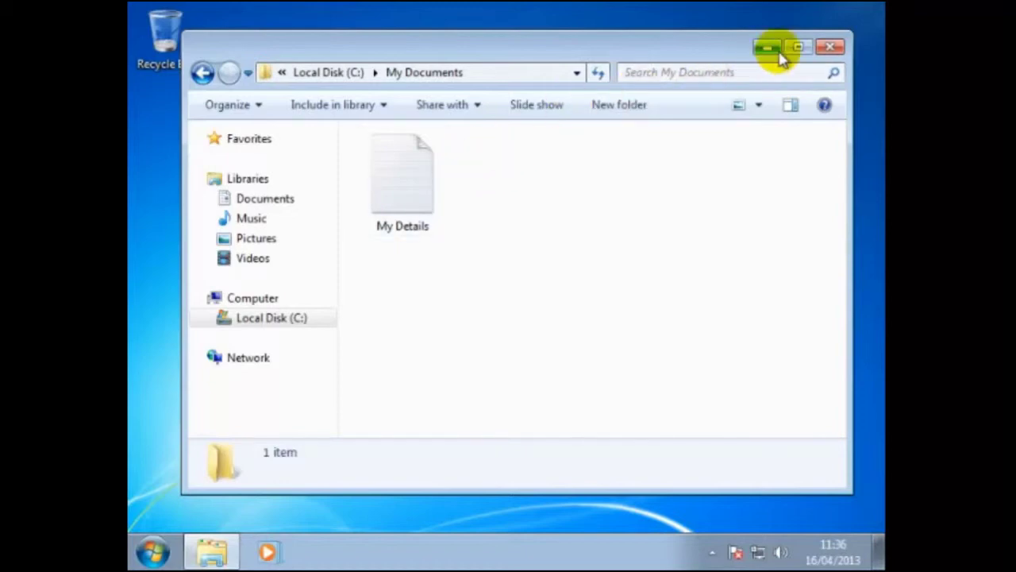
- Close the My Documents window and launch Notepad from Accessories
{"action": "left_click", "coordinate": [830, 47]}
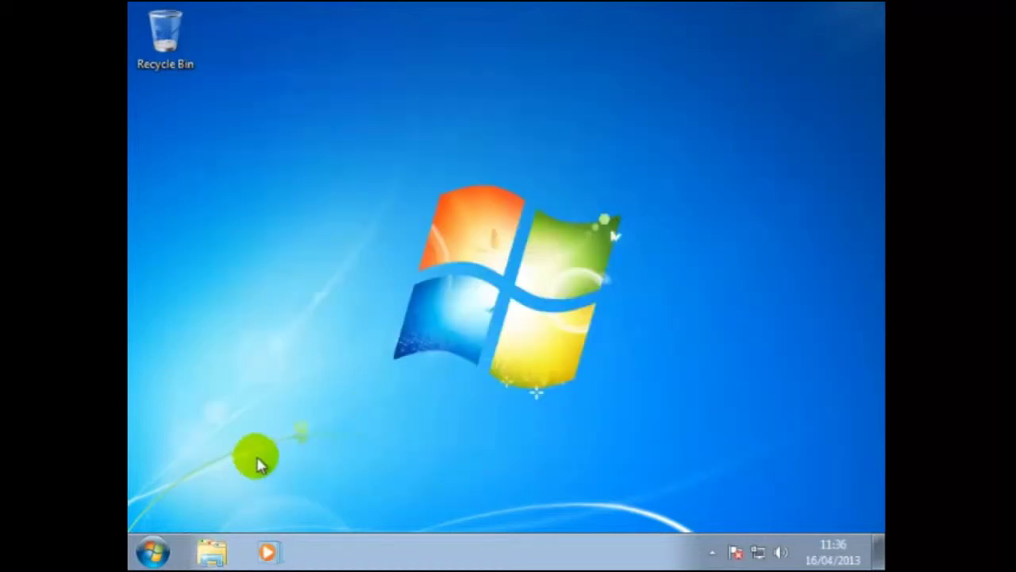
{"action": "left_click", "coordinate": [153, 551]}
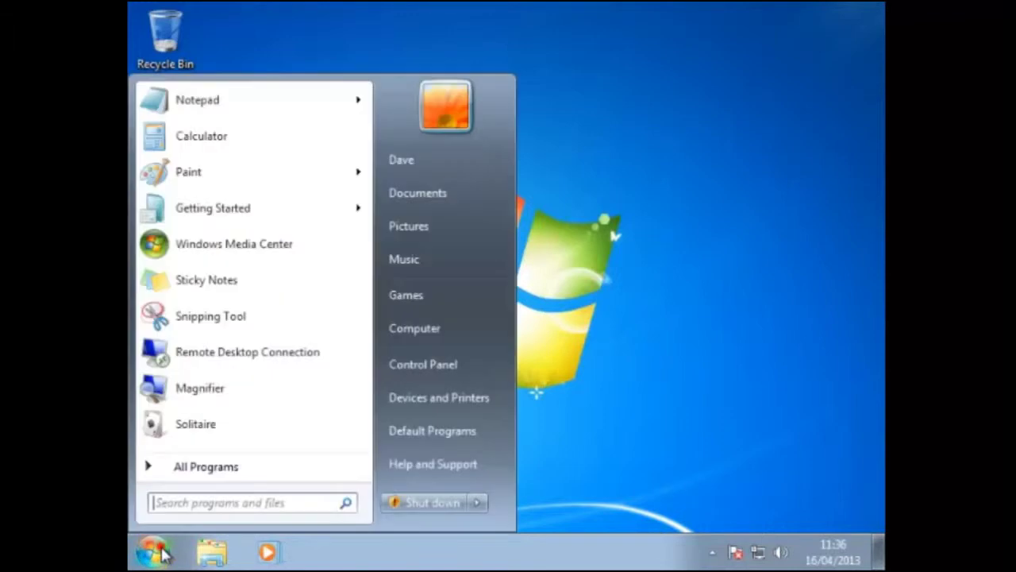
{"action": "left_click", "coordinate": [208, 469]}
{"action": "left_click", "coordinate": [216, 255]}
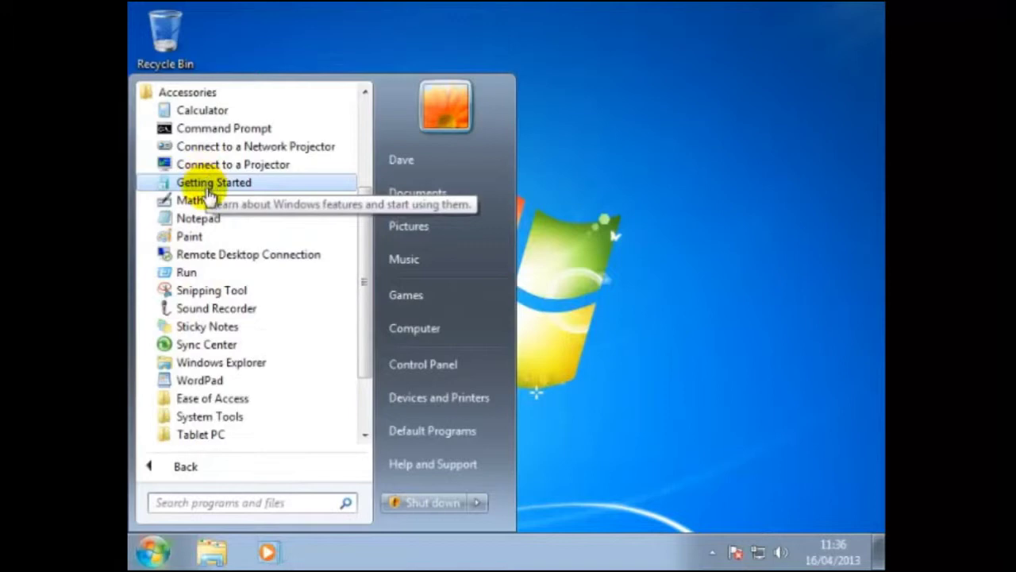
{"action": "left_click", "coordinate": [203, 218]}
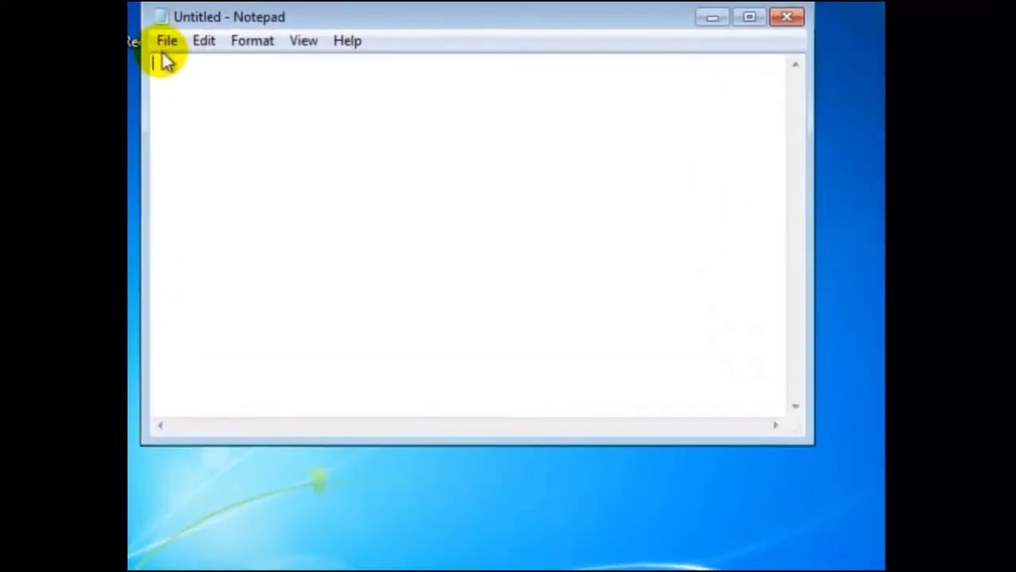
- Open My Details from C:\My Documents via File > Open
{"action": "left_click", "coordinate": [167, 42]}
{"action": "left_click", "coordinate": [221, 94]}
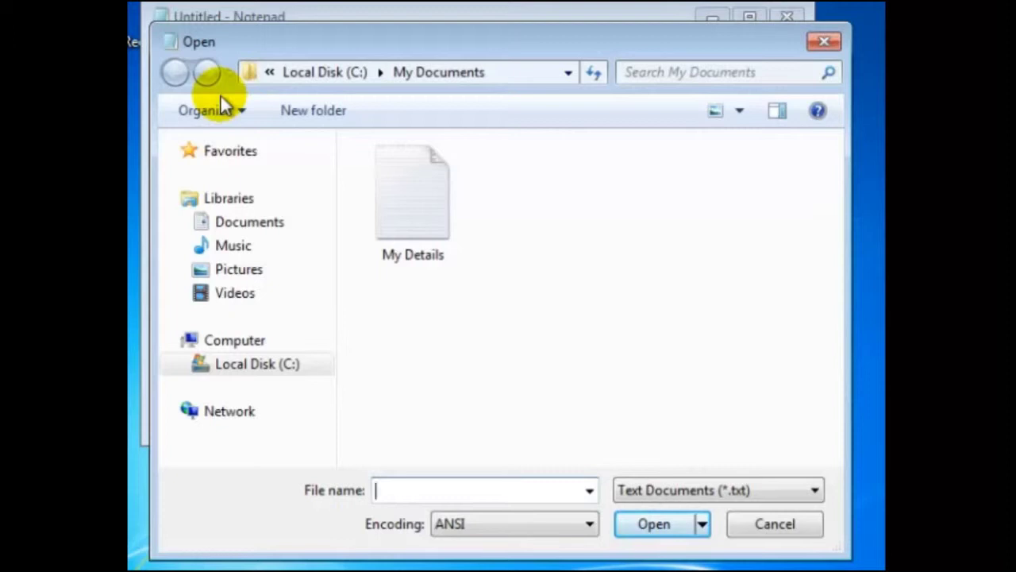
{"action": "left_click", "coordinate": [267, 368]}
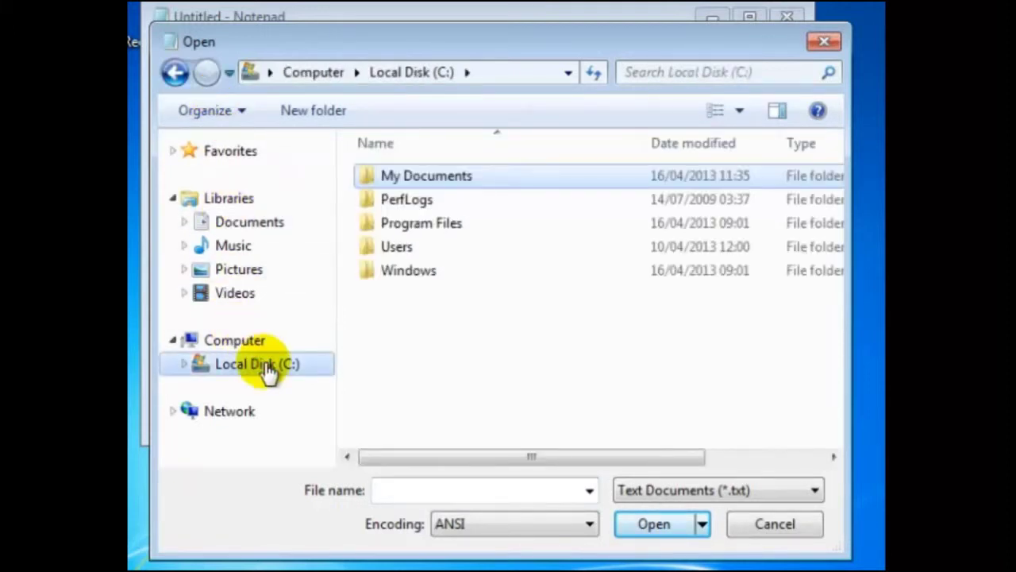
{"action": "double_click", "coordinate": [426, 176]}
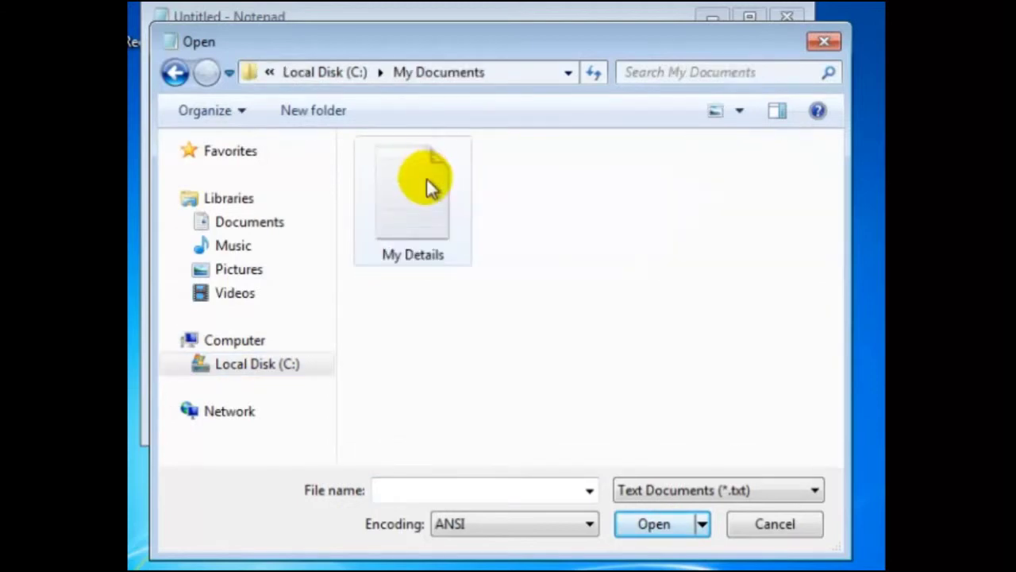
{"action": "double_click", "coordinate": [426, 188]}
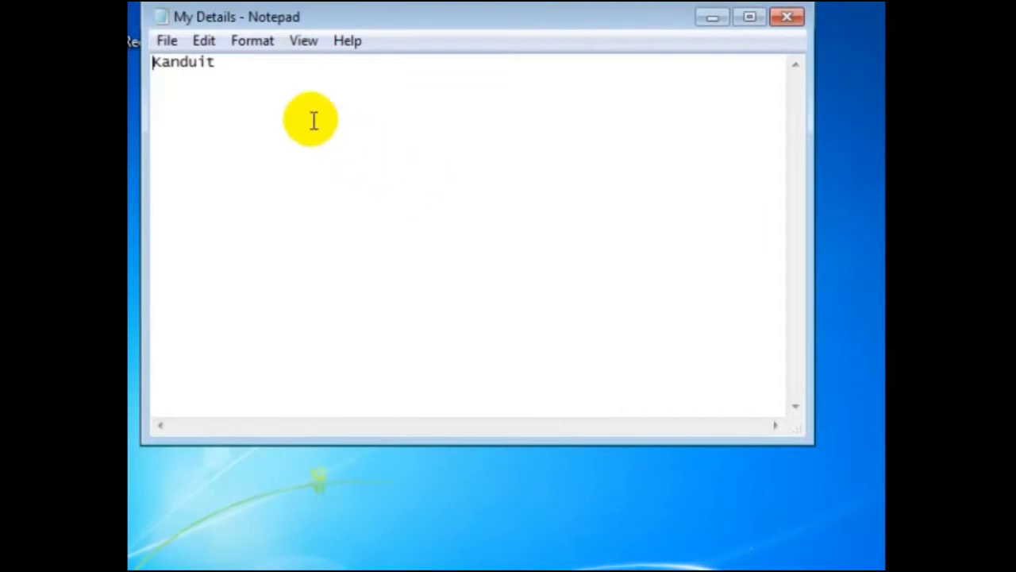
- Exit Notepad from its File menu to clear the desktop
{"action": "left_click", "coordinate": [168, 40]}
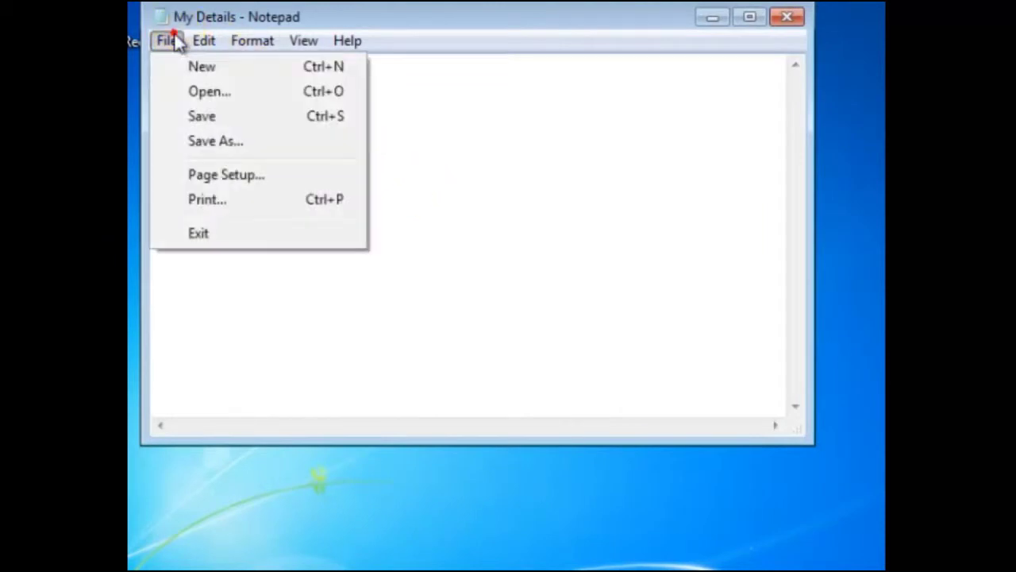
{"action": "left_click", "coordinate": [213, 233]}
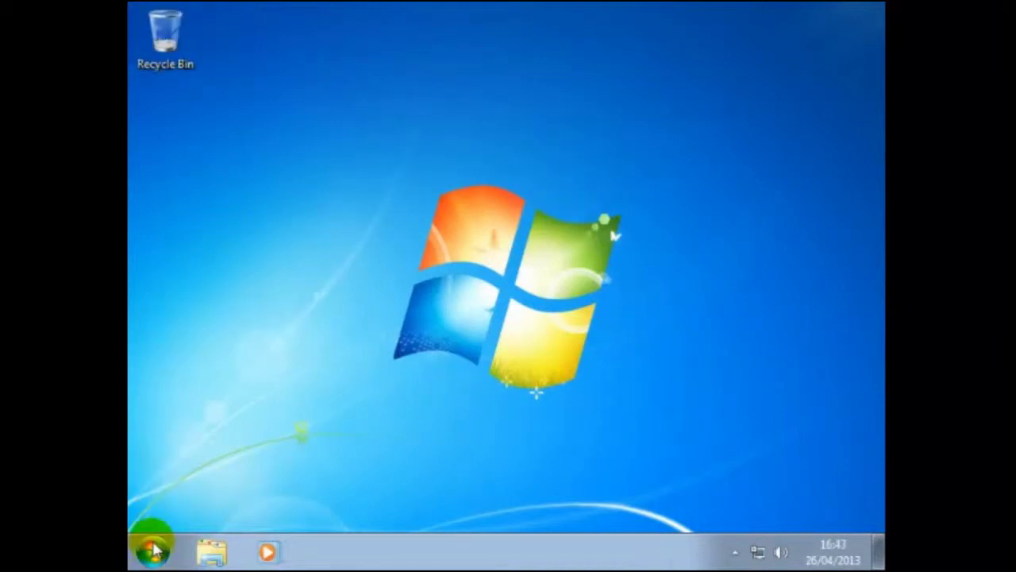
- Launch Paint from Start > All Programs > Accessories
{"action": "left_click", "coordinate": [152, 551]}
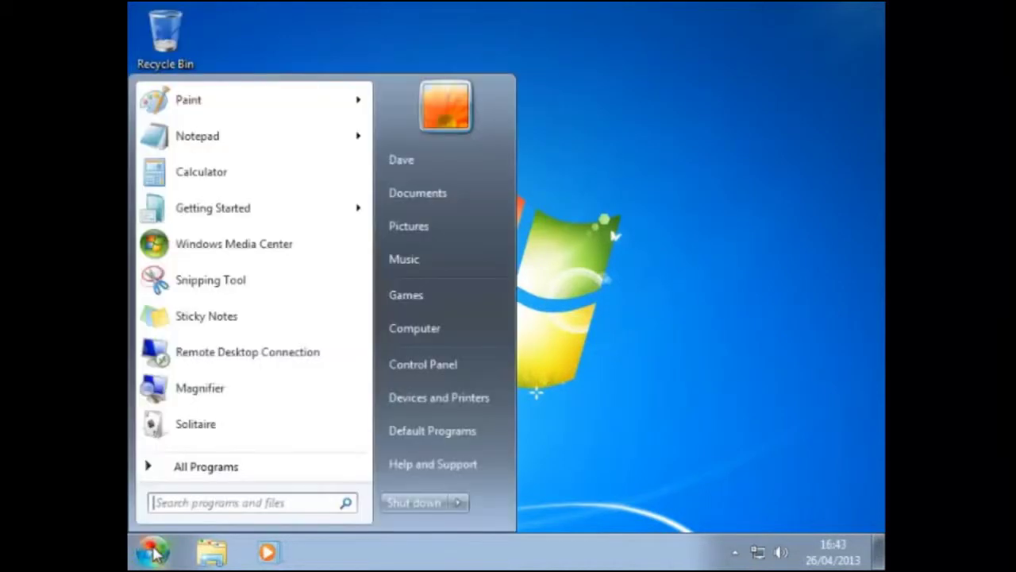
{"action": "left_click", "coordinate": [205, 469]}
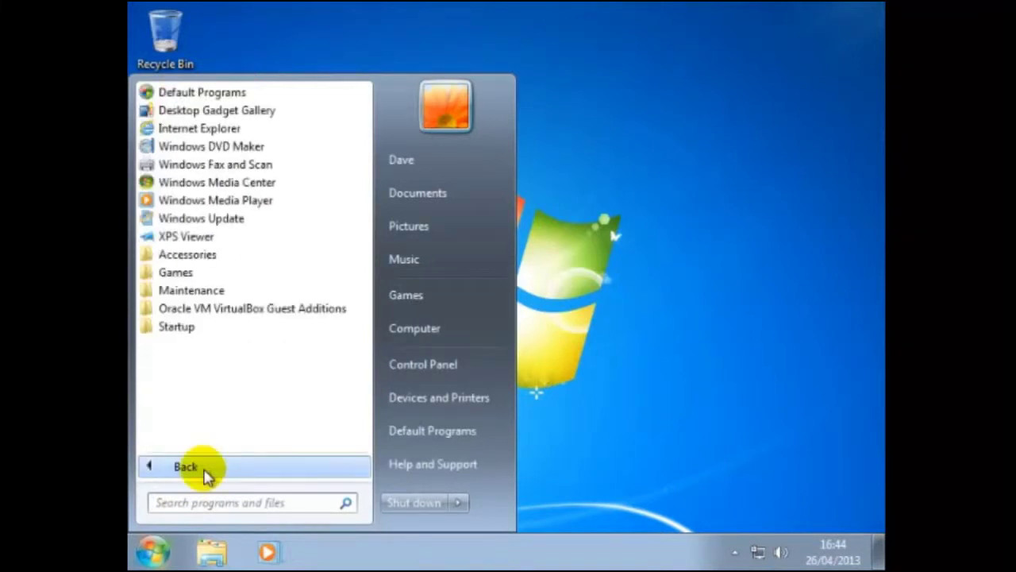
{"action": "left_click", "coordinate": [209, 257]}
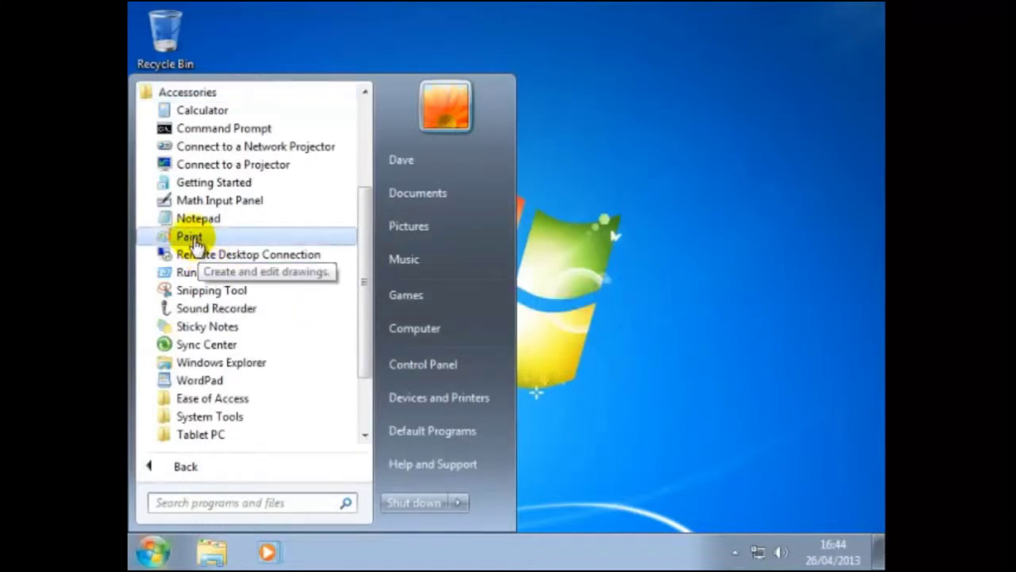
{"action": "left_click", "coordinate": [192, 236]}
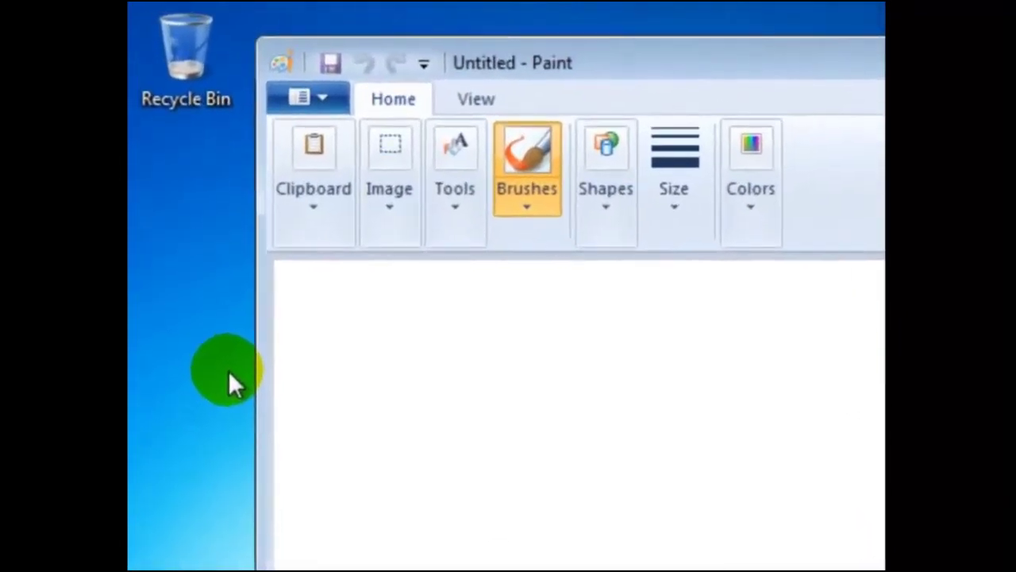
- Paste the desktop screenshot onto the canvas and maximize the Paint window
{"action": "left_click", "coordinate": [317, 211]}
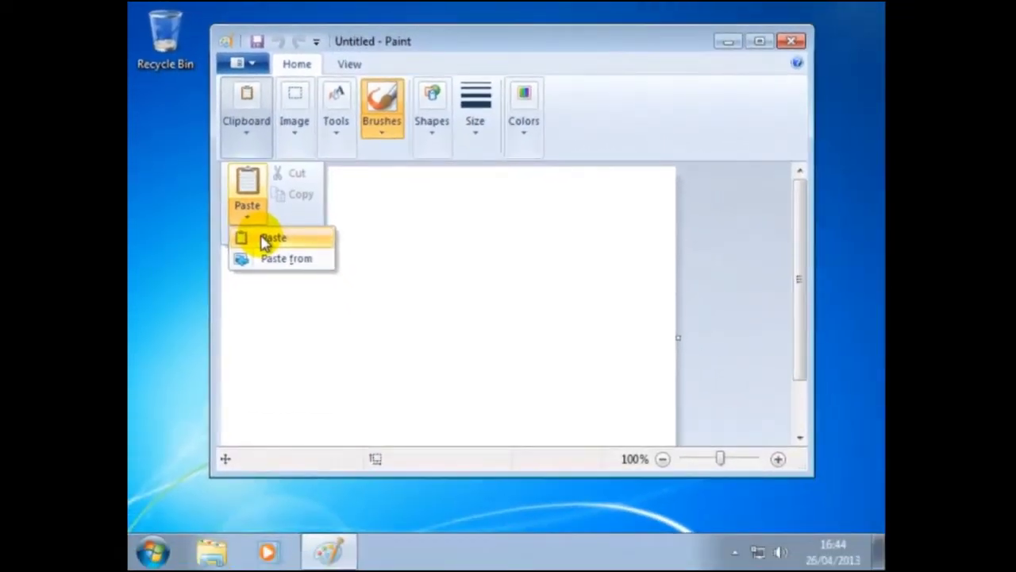
{"action": "left_click", "coordinate": [267, 239]}
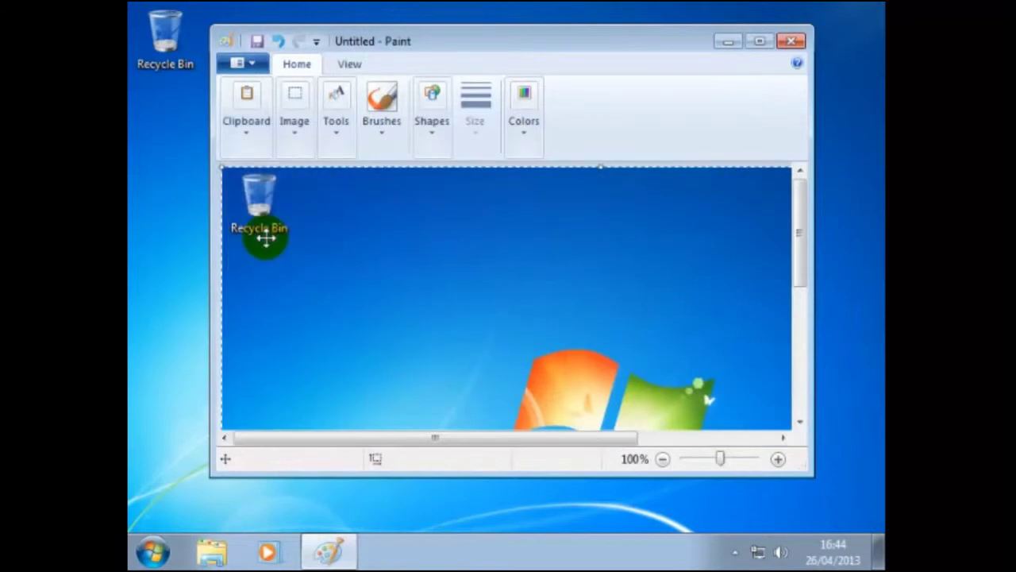
{"action": "left_click", "coordinate": [758, 43]}
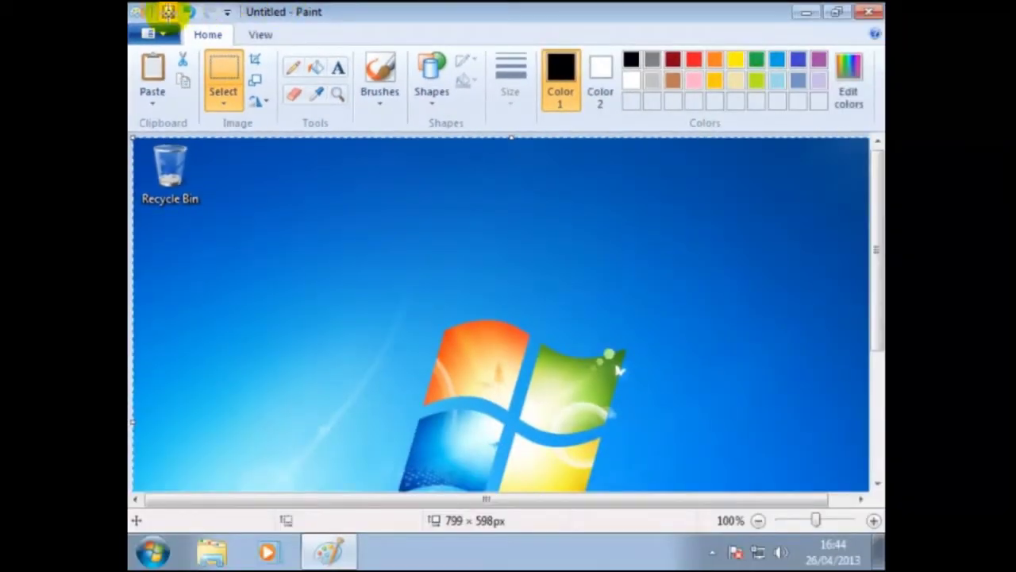
- Start saving the picture and browse to C:\My Documents as the save folder
{"action": "left_click", "coordinate": [167, 12]}
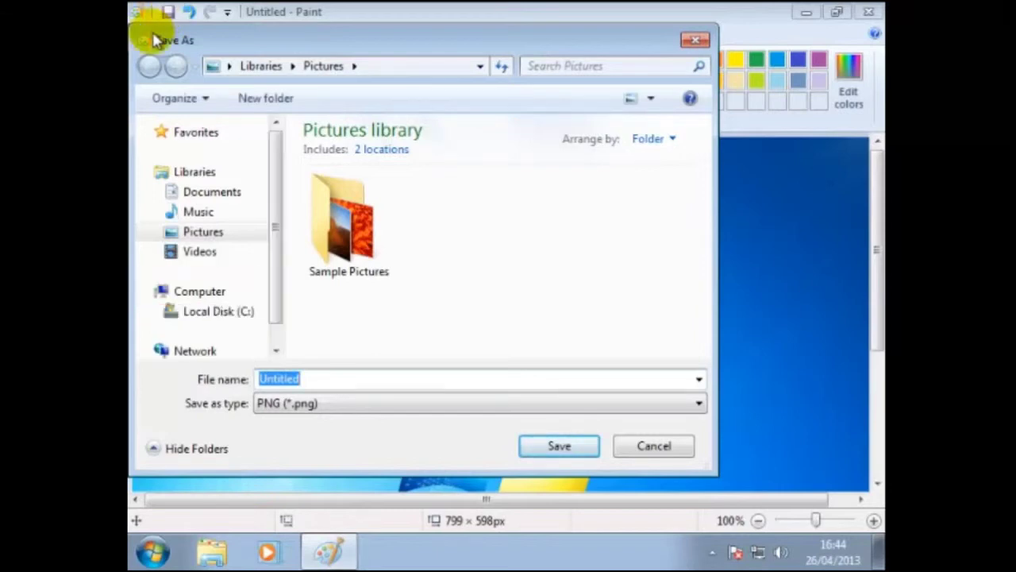
{"action": "left_click", "coordinate": [218, 316]}
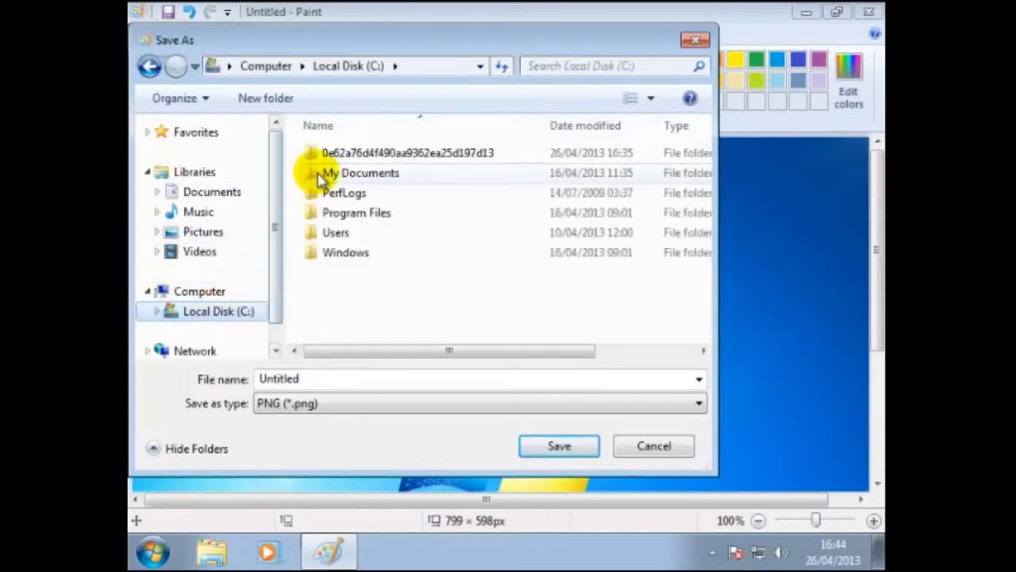
{"action": "left_click", "coordinate": [319, 176]}
{"action": "double_click", "coordinate": [319, 177]}
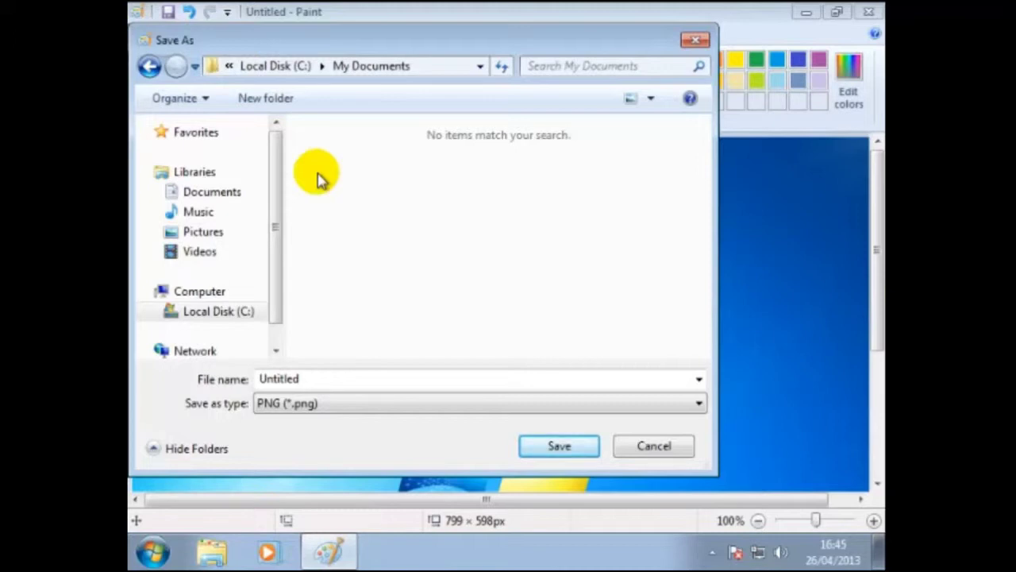
- Replace the file name with 'The Desktop' and save the screenshot as PNG
{"action": "double_click", "coordinate": [274, 378]}
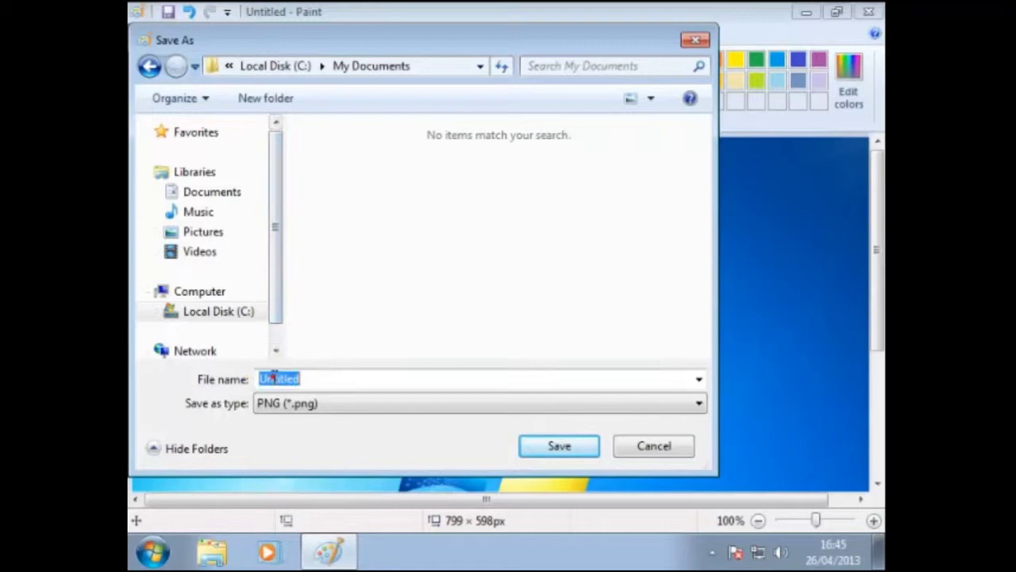
{"action": "type", "text": "The De"}
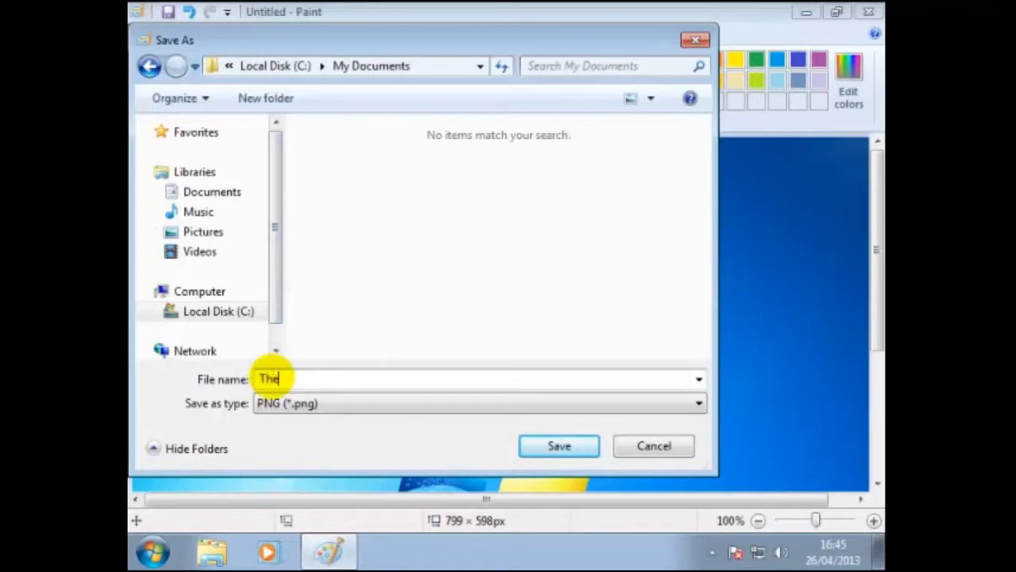
{"action": "type", "text": "sktop"}
{"action": "left_click", "coordinate": [571, 446]}
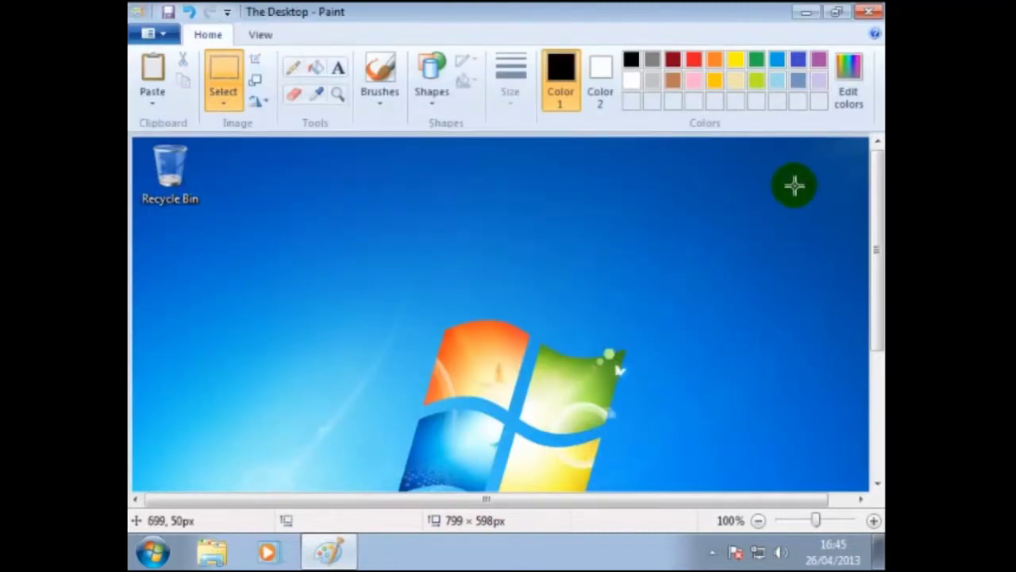
- Close Paint, open C:\My Documents through Computer, and select My Details
{"action": "left_click", "coordinate": [869, 17]}
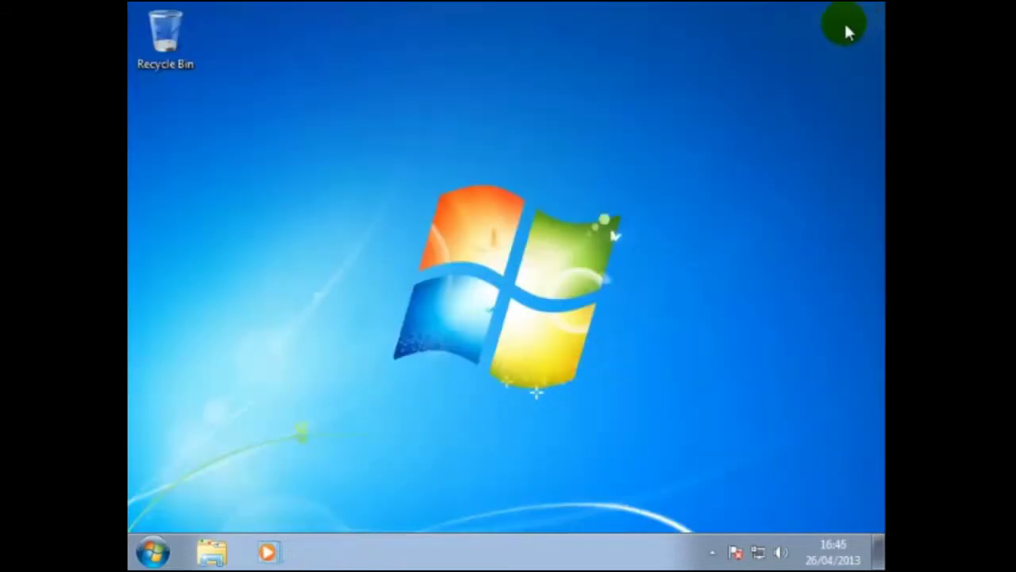
{"action": "left_click", "coordinate": [159, 550]}
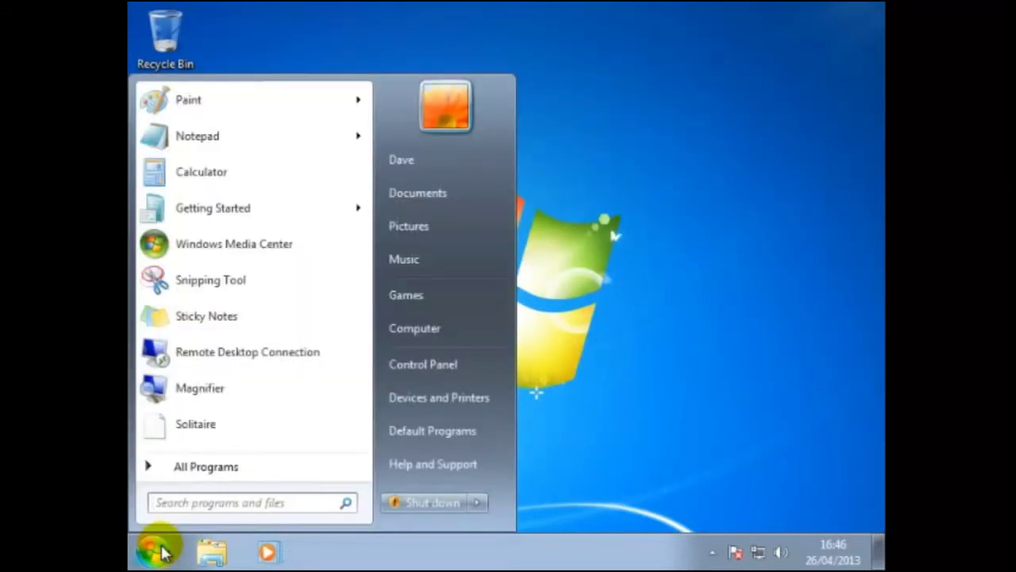
{"action": "left_click", "coordinate": [413, 330]}
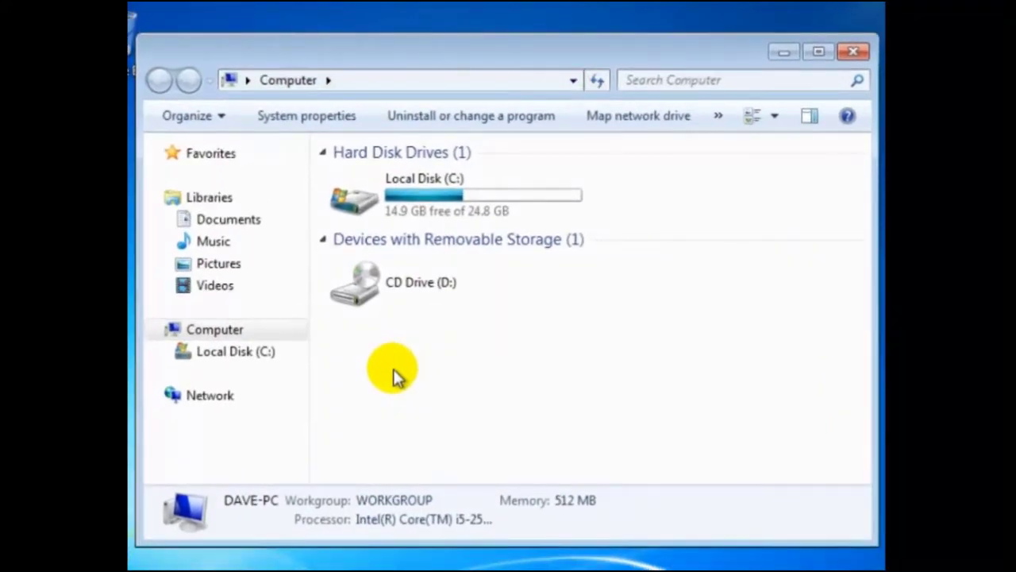
{"action": "left_click", "coordinate": [411, 189]}
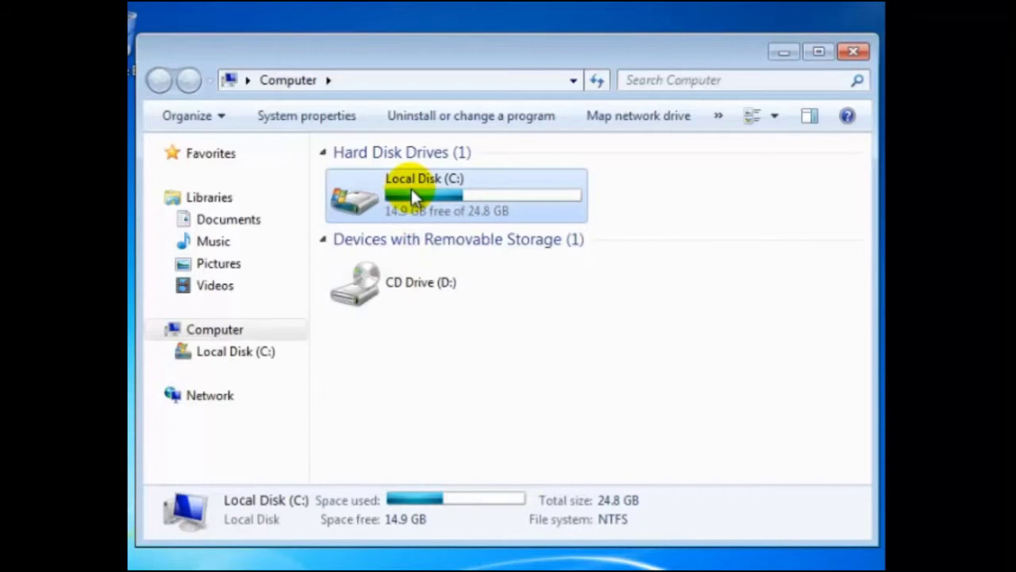
{"action": "double_click", "coordinate": [410, 189]}
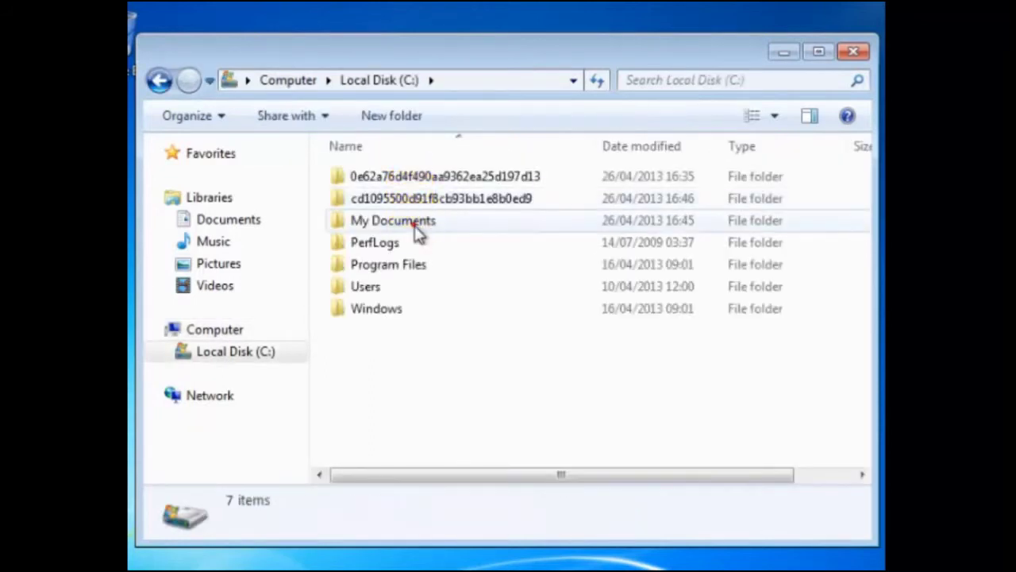
{"action": "left_click", "coordinate": [415, 220]}
{"action": "double_click", "coordinate": [418, 221]}
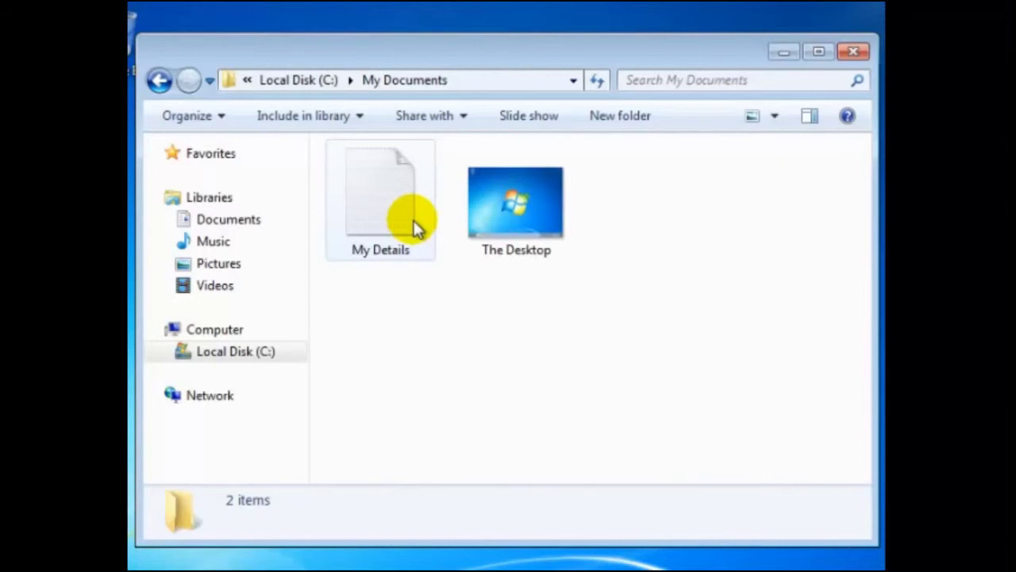
{"action": "left_click", "coordinate": [414, 227]}
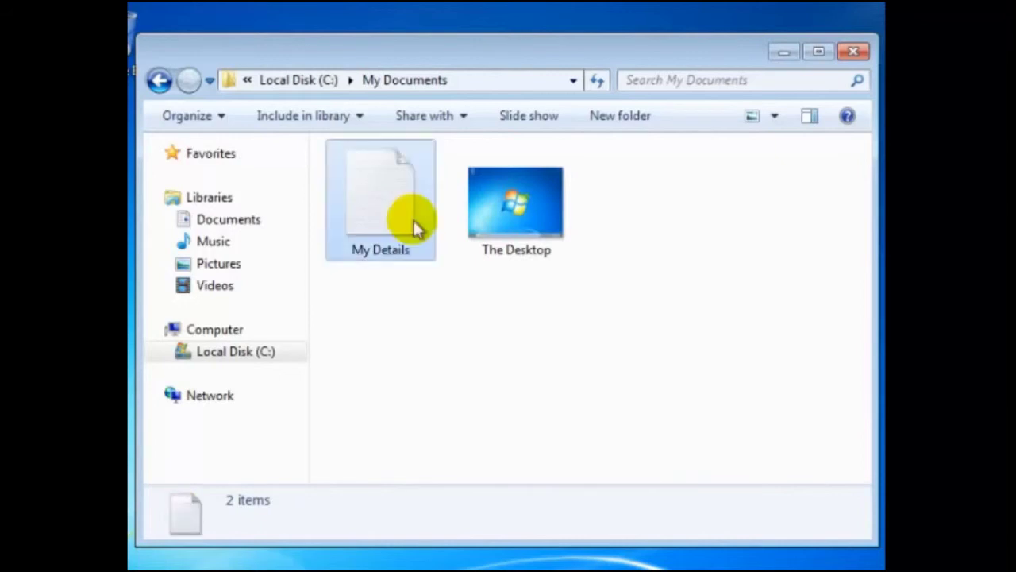
- Copy My Details from My Documents onto the desktop, then select The Desktop image
{"action": "right_click", "coordinate": [415, 227]}
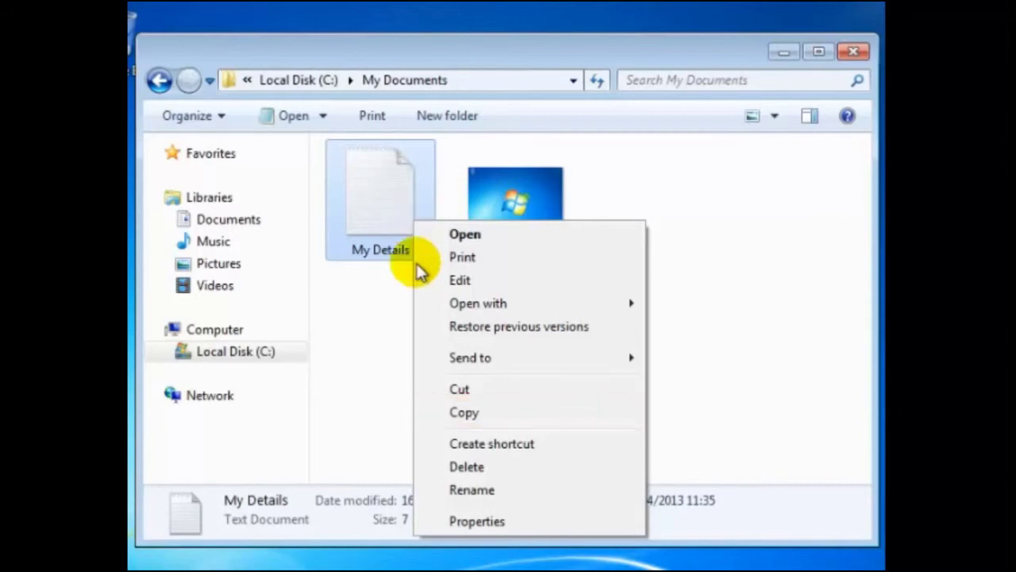
{"action": "left_click", "coordinate": [465, 414]}
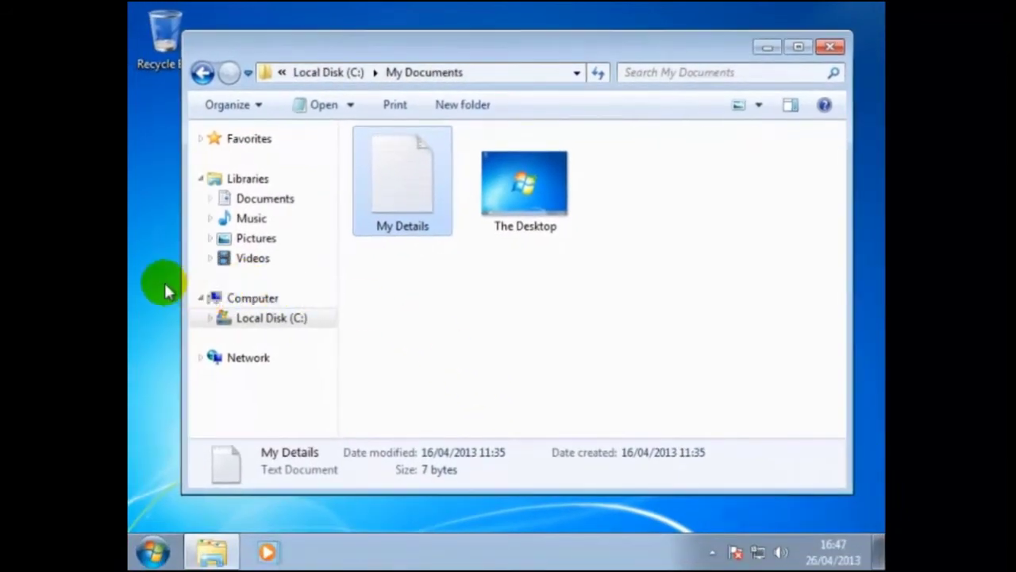
{"action": "right_click", "coordinate": [165, 285]}
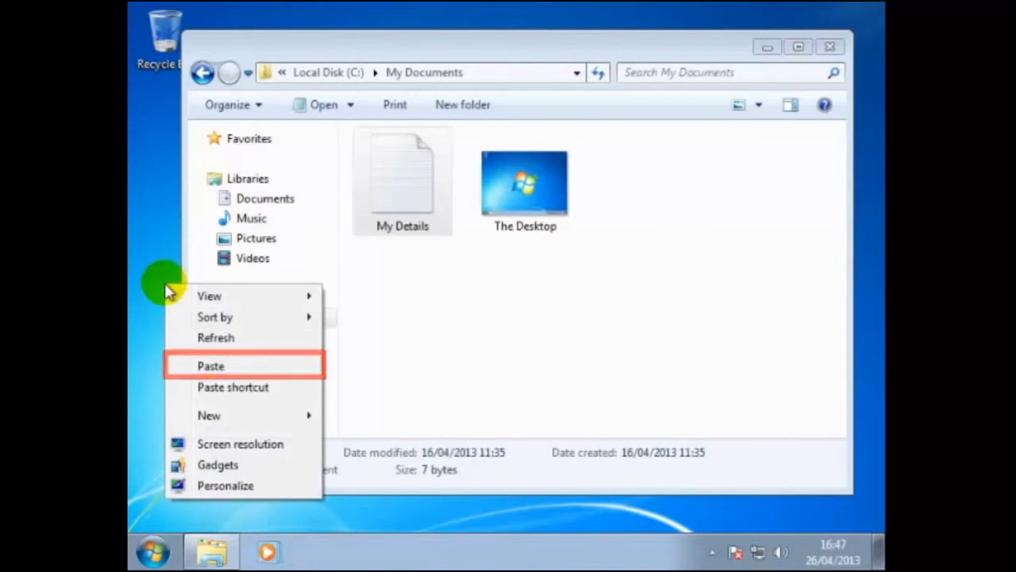
{"action": "left_click", "coordinate": [225, 369]}
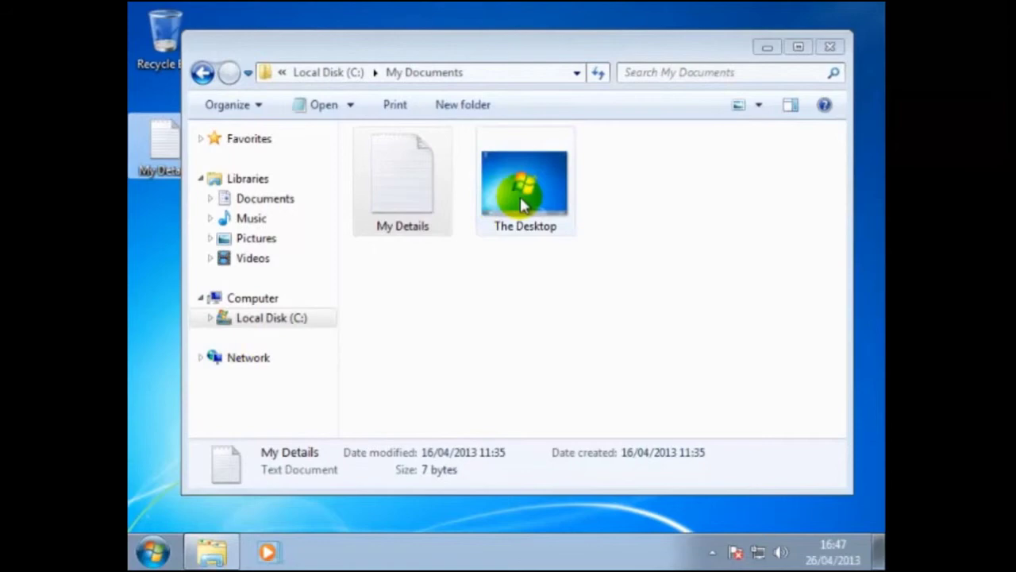
{"action": "left_click", "coordinate": [536, 190]}
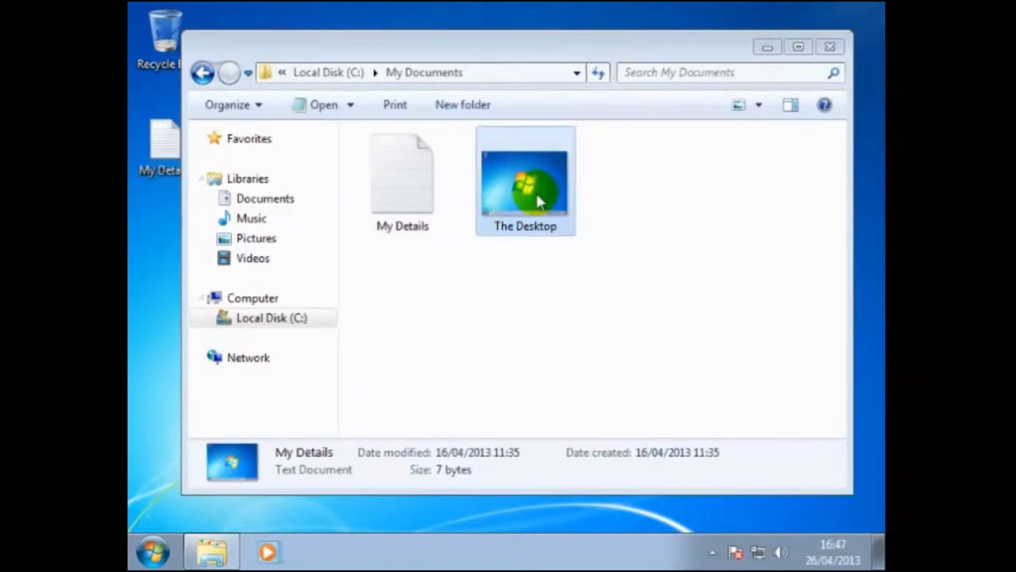
- Cut The Desktop image from My Documents and paste it onto the desktop
{"action": "right_click", "coordinate": [537, 200]}
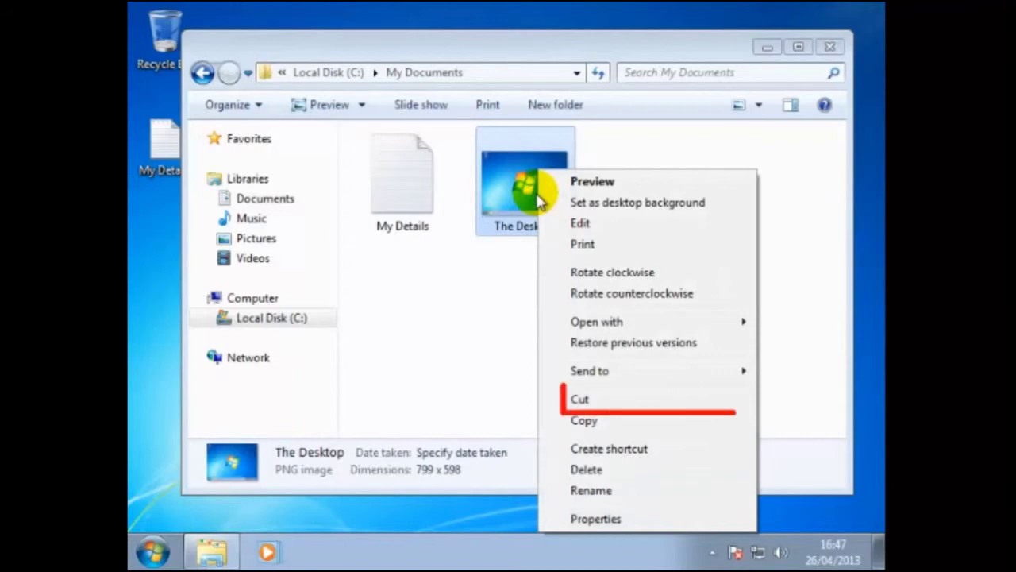
{"action": "left_click", "coordinate": [580, 401]}
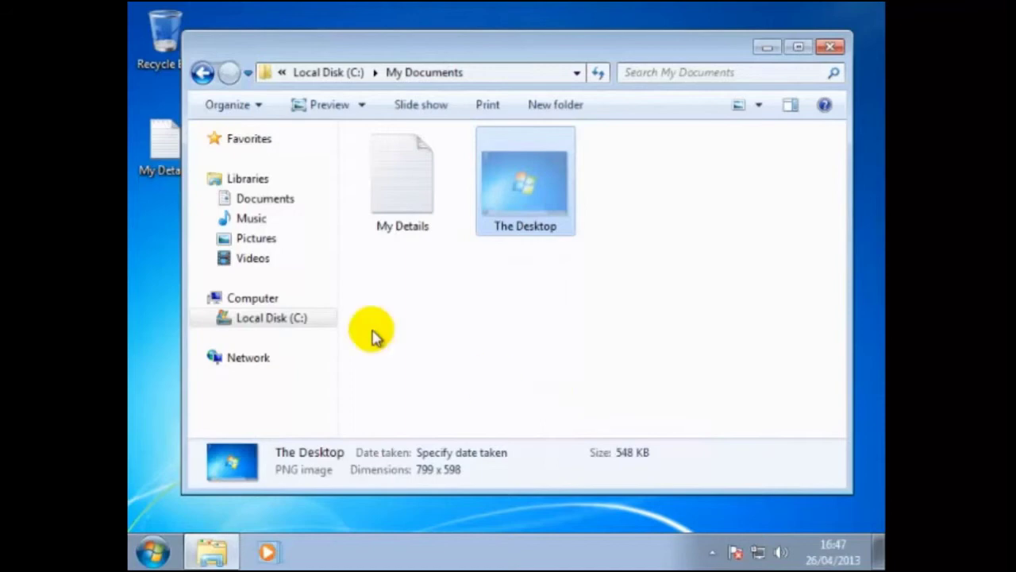
{"action": "left_click", "coordinate": [153, 258]}
{"action": "right_click", "coordinate": [153, 258]}
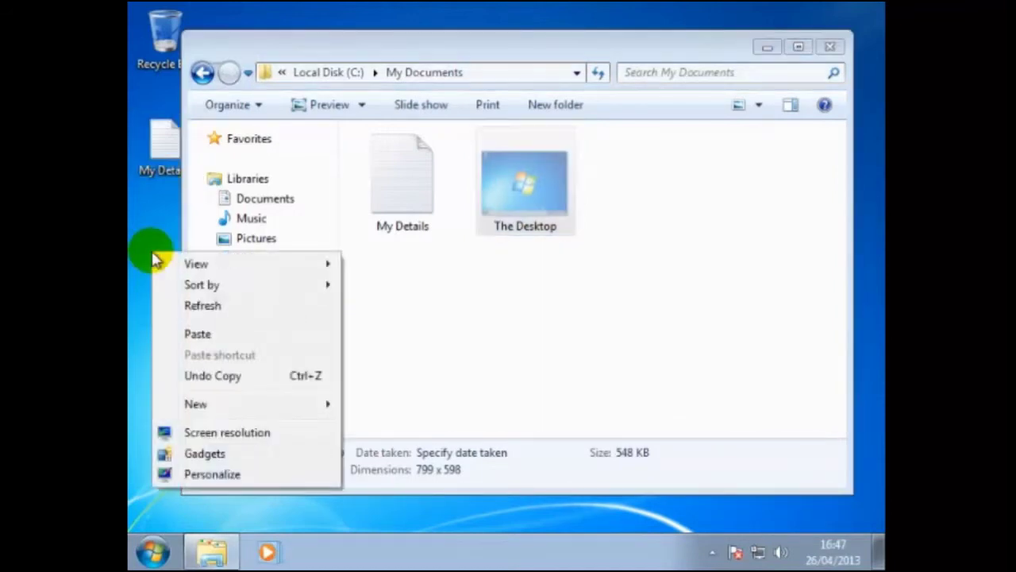
{"action": "left_click", "coordinate": [216, 340]}
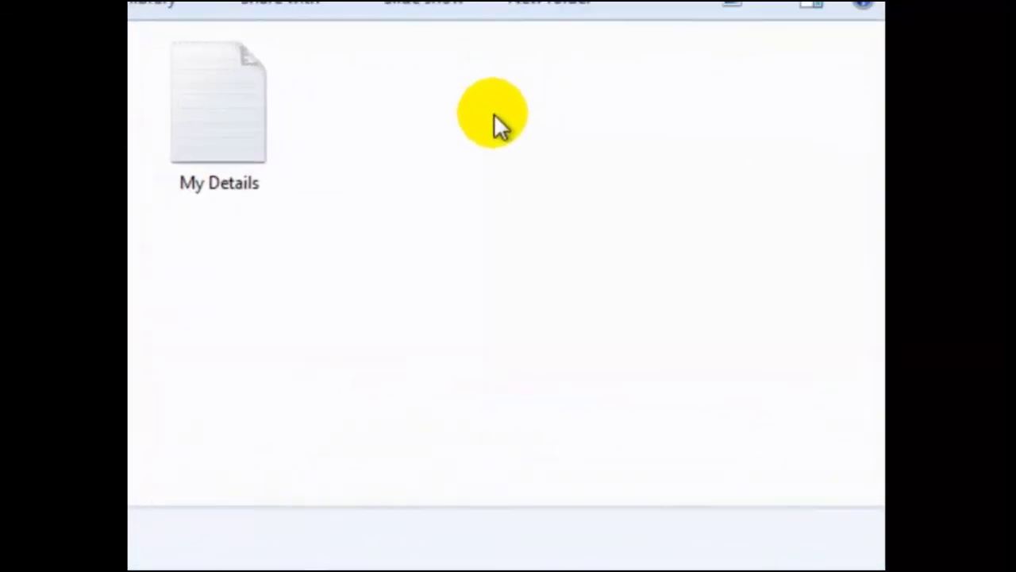
- Create a new text document named 'My Address' in My Documents
{"action": "right_click", "coordinate": [494, 115]}
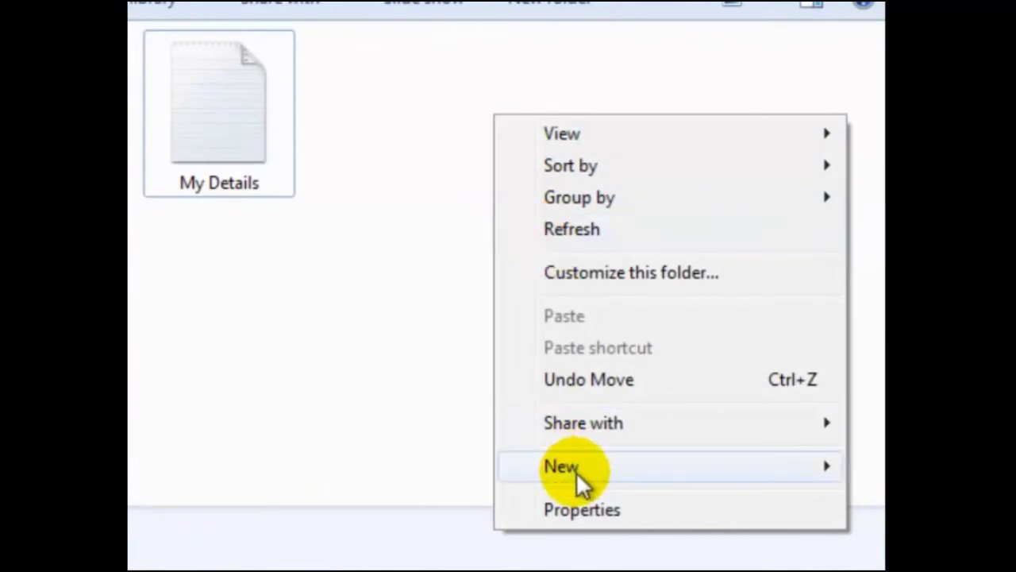
{"action": "left_click", "coordinate": [576, 471]}
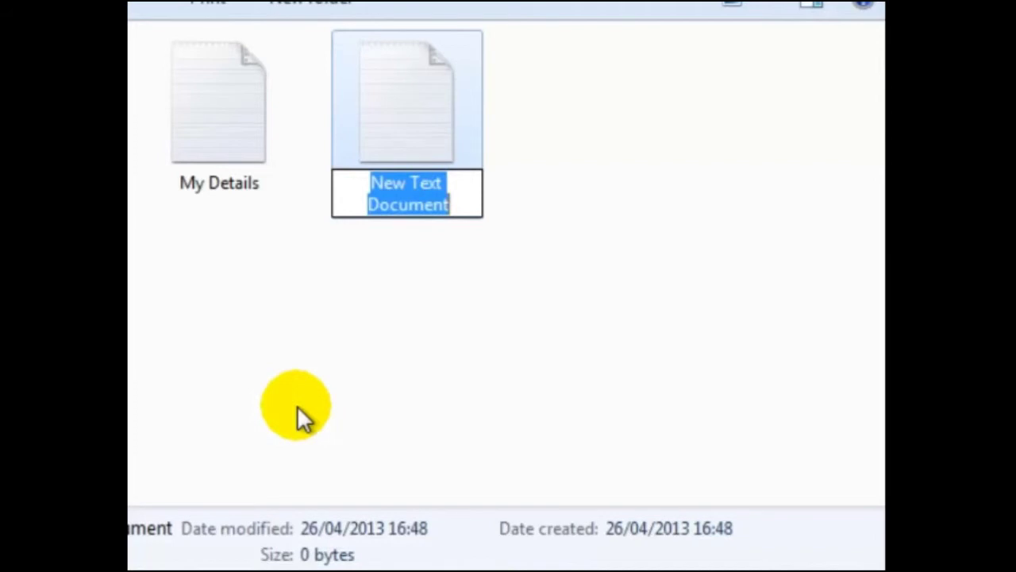
{"action": "type", "text": "My "}
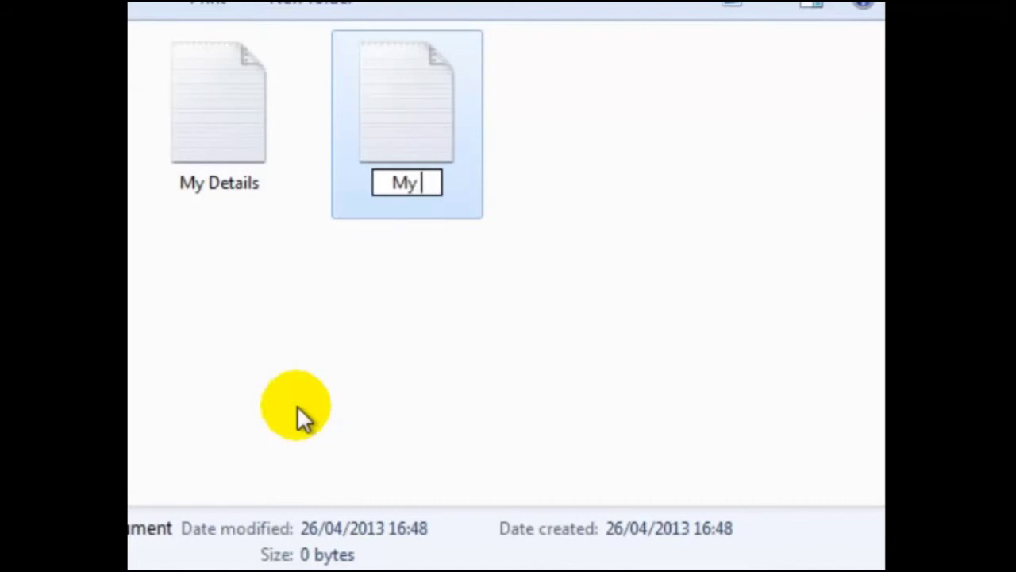
{"action": "type", "text": "Address"}
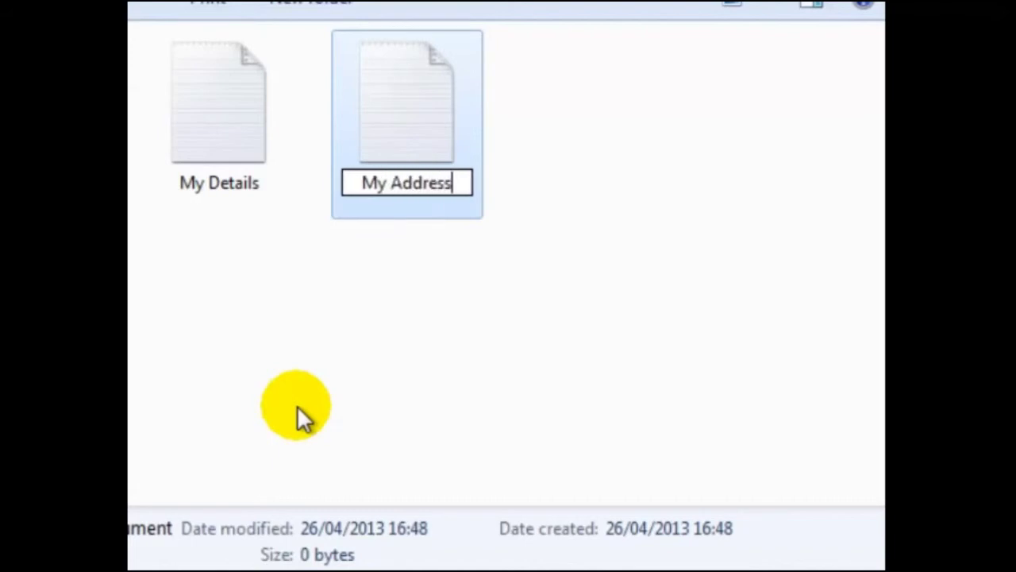
{"action": "key", "text": "Return"}
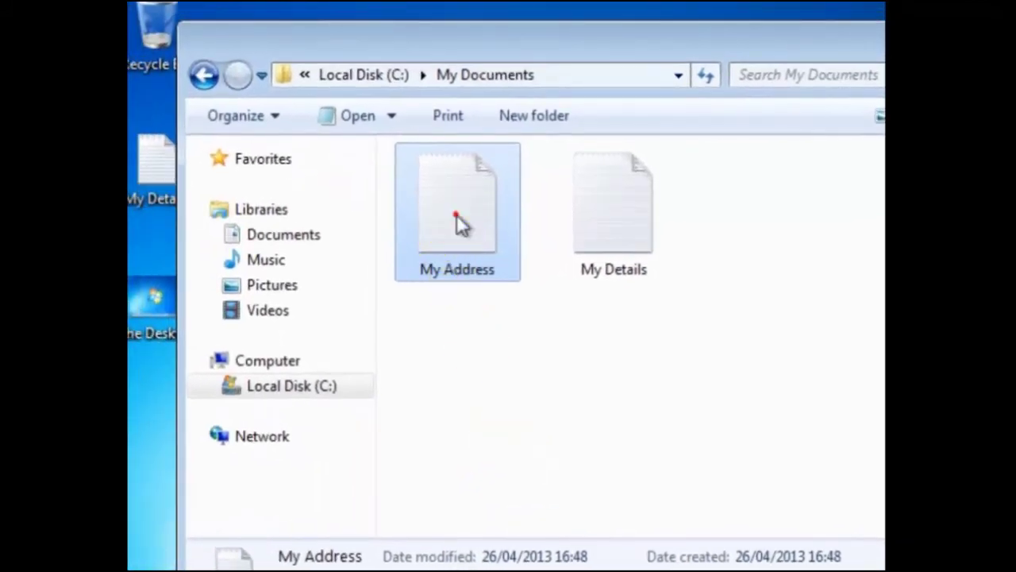
- Open My Address in Notepad, type the five-line postal address, and save it
{"action": "double_click", "coordinate": [457, 217]}
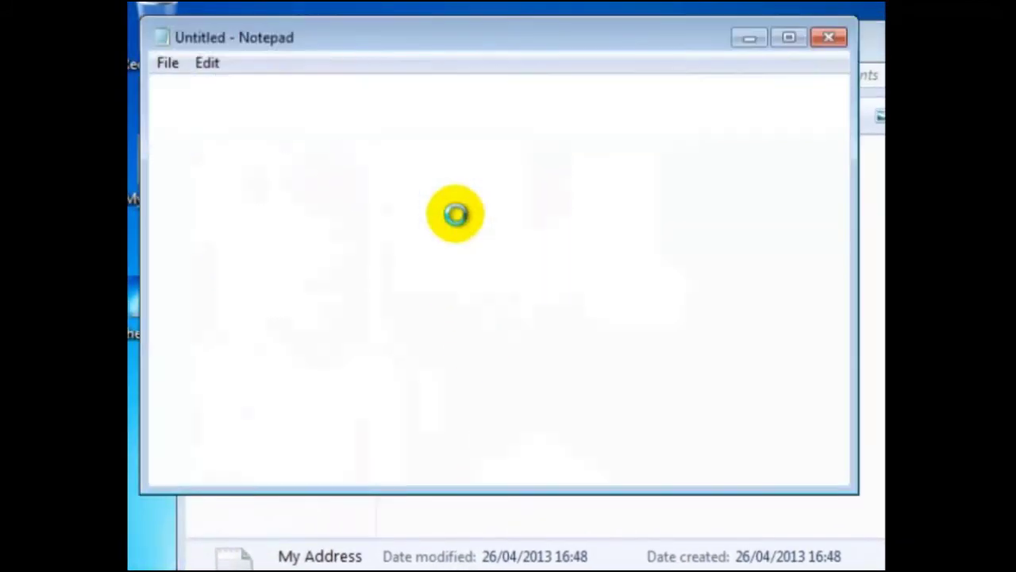
{"action": "type", "text": "The E"}
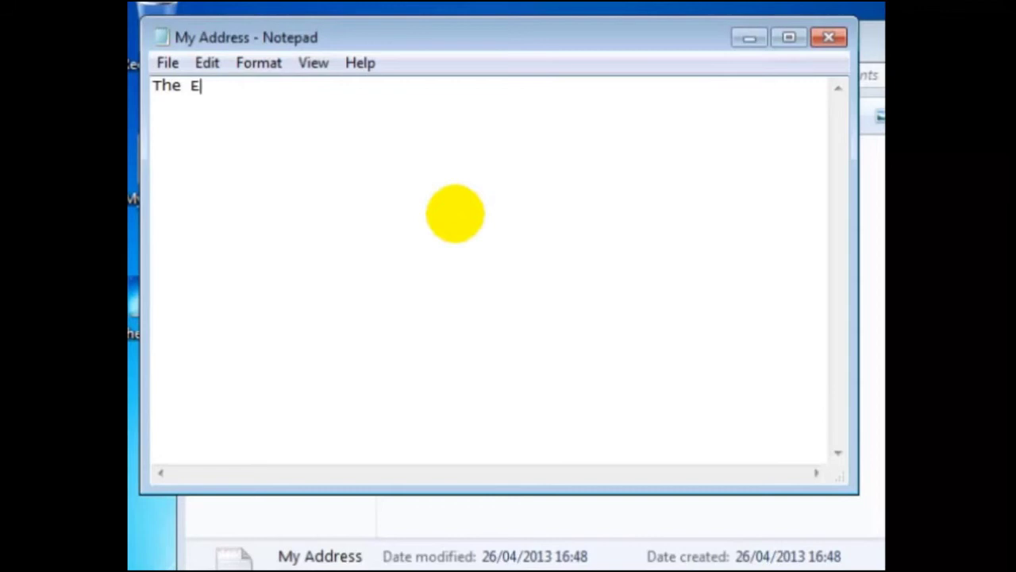
{"action": "type", "text": "nterp"}
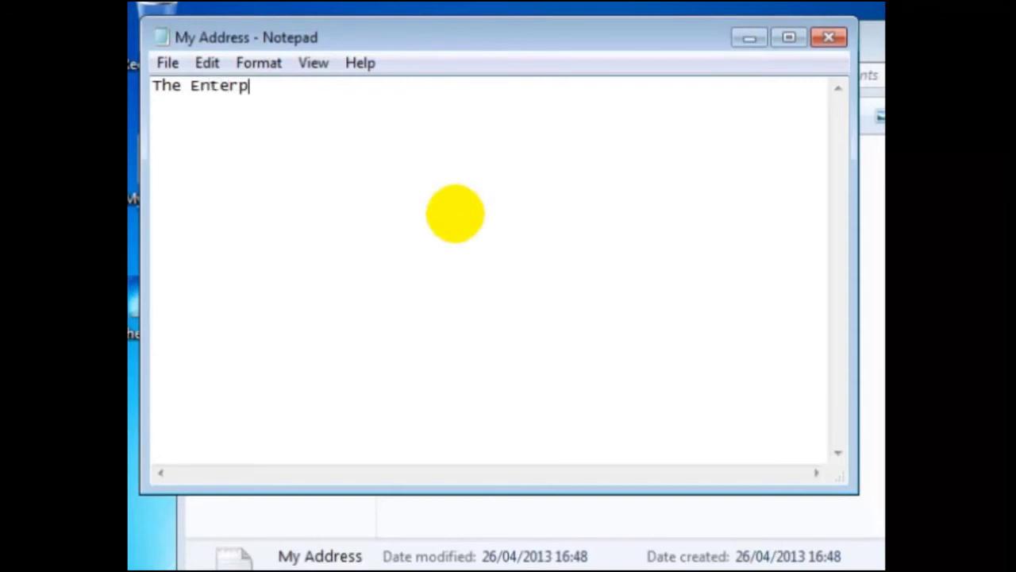
{"action": "type", "text": "ri"}
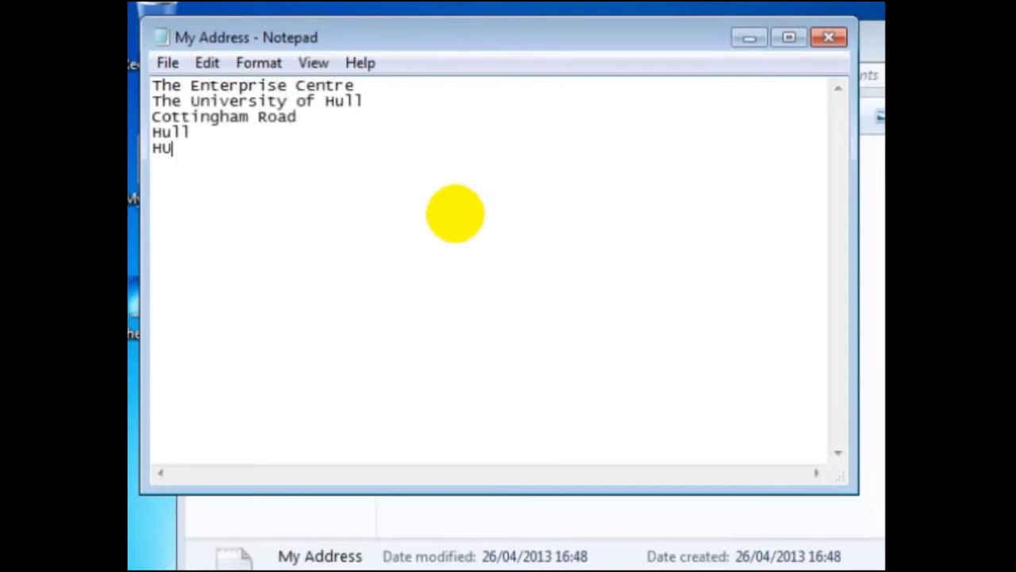
{"action": "type", "text": "6 7RX"}
{"action": "key", "text": "Return"}
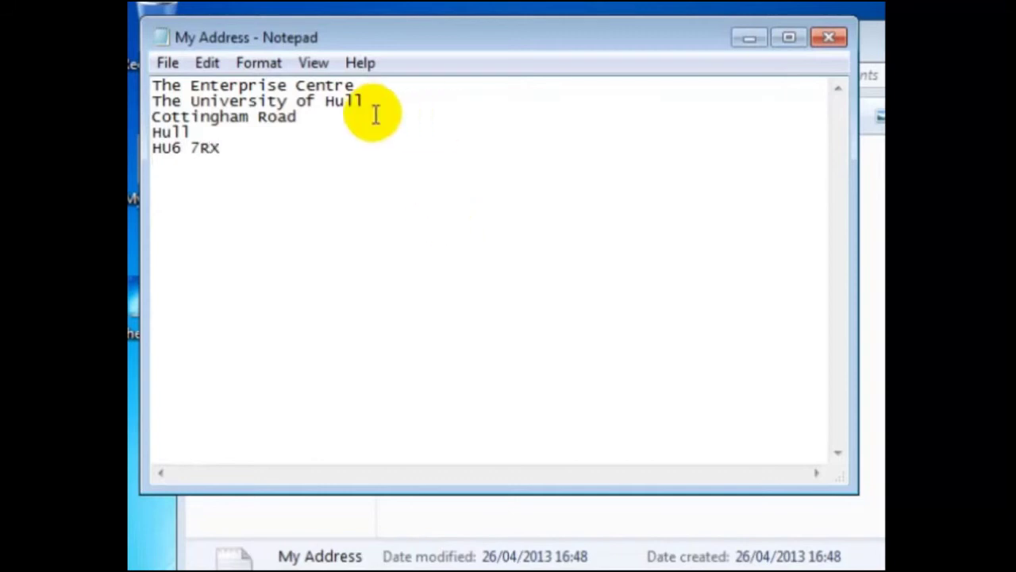
{"action": "left_click", "coordinate": [168, 65]}
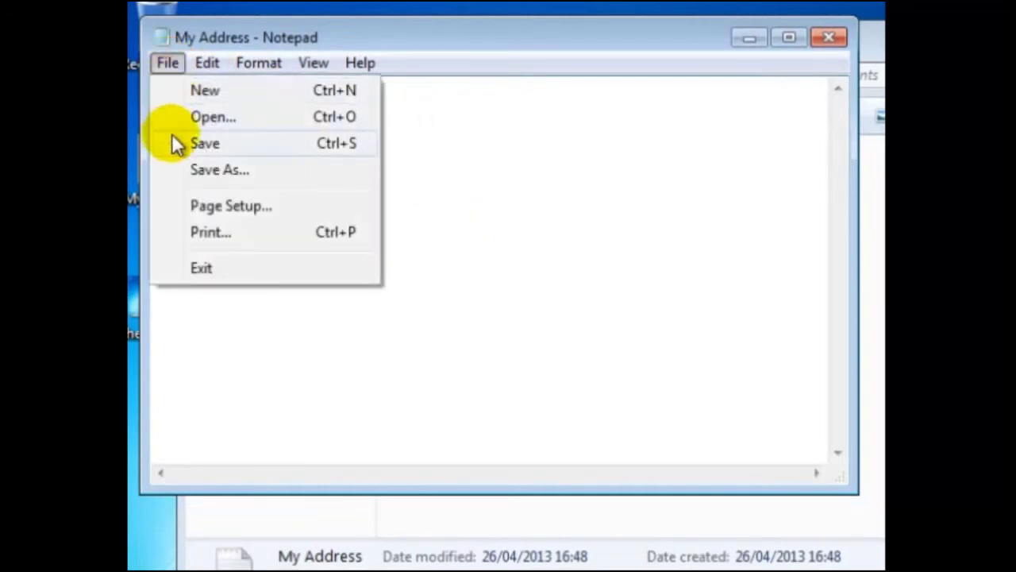
{"action": "left_click", "coordinate": [212, 143]}
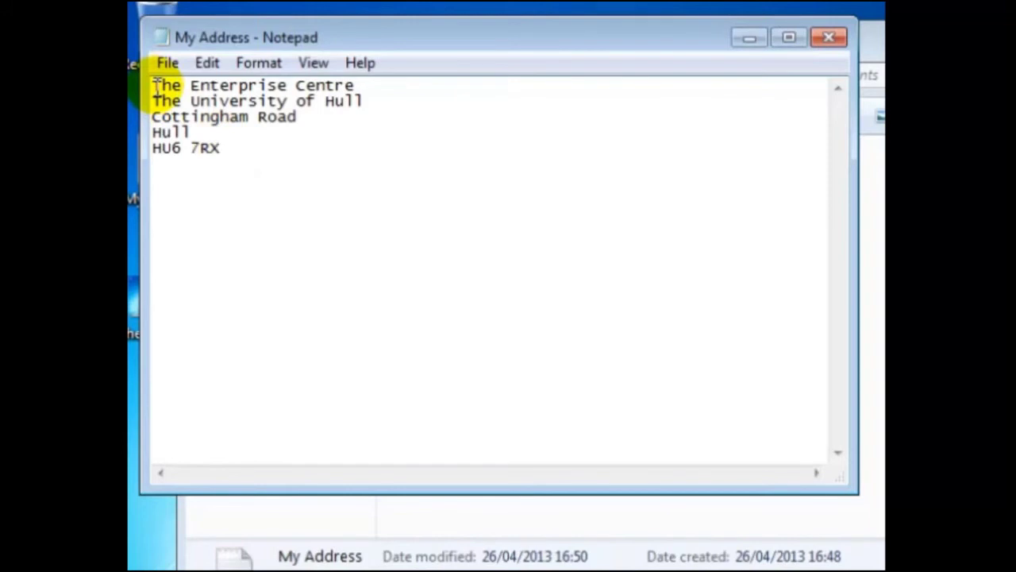
- Select and copy the whole address text, then exit Notepad
{"action": "left_click_drag", "start_coordinate": [152, 86], "coordinate": [241, 145]}
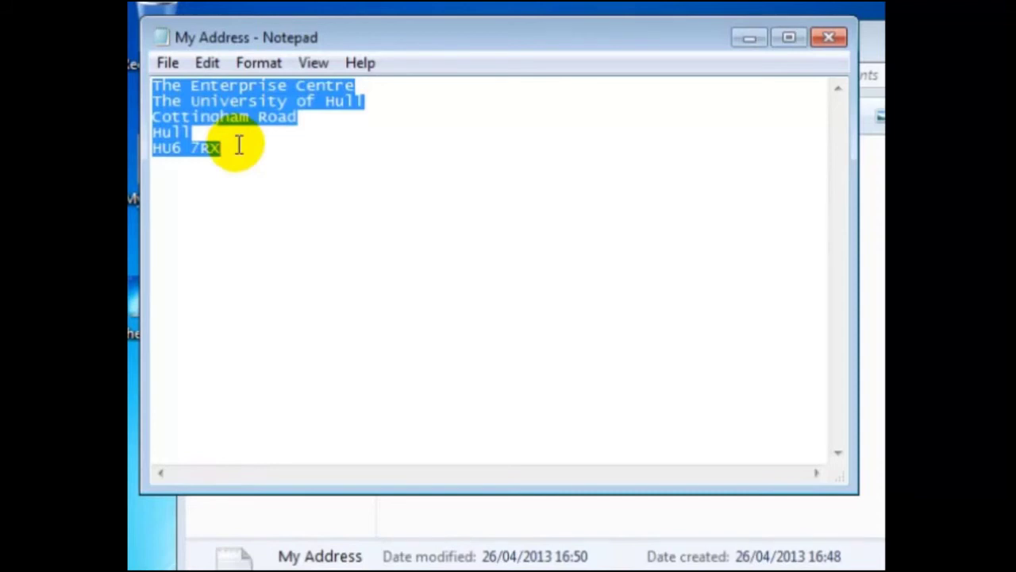
{"action": "left_click", "coordinate": [207, 65]}
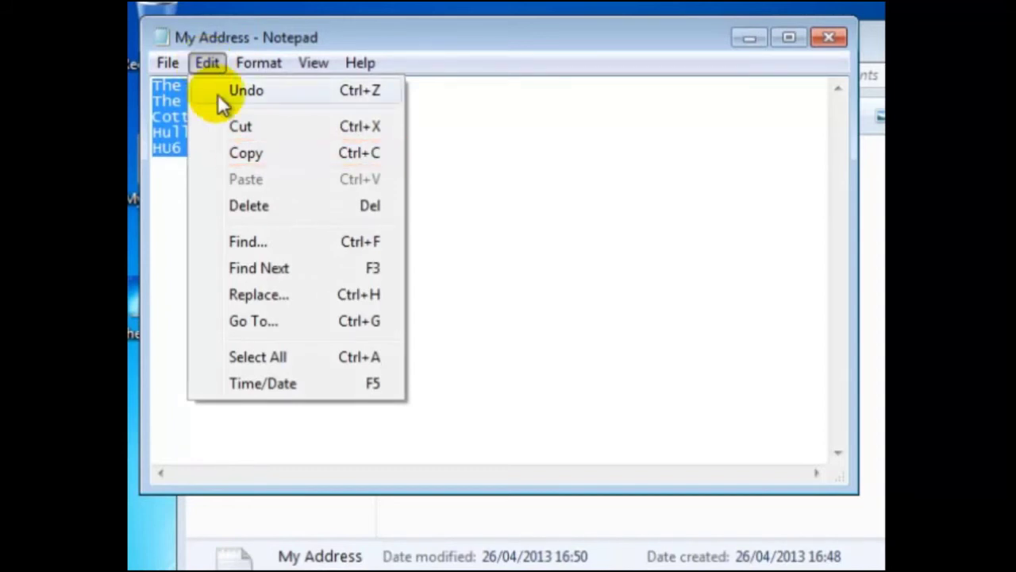
{"action": "left_click", "coordinate": [240, 153]}
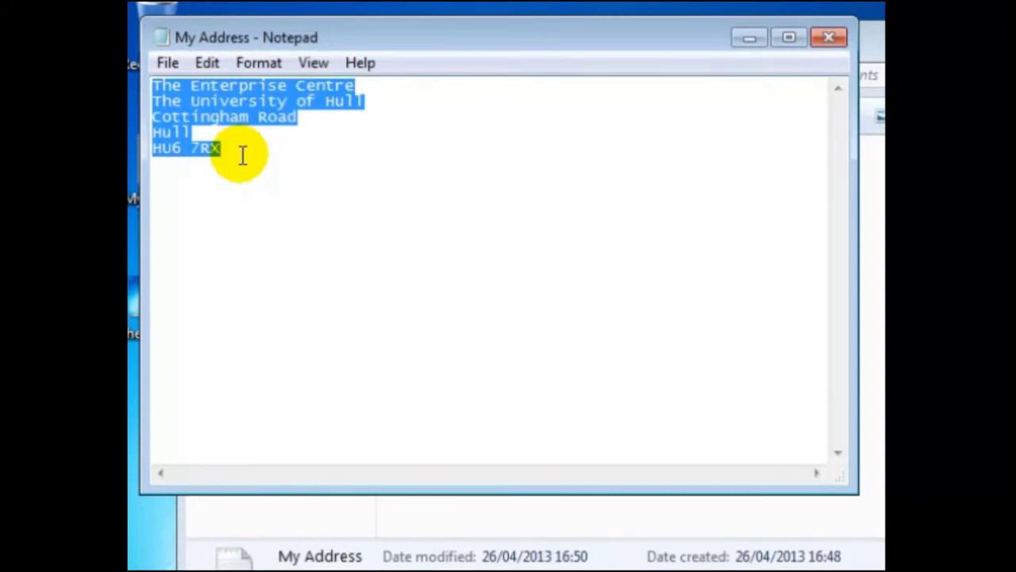
{"action": "left_click", "coordinate": [171, 63]}
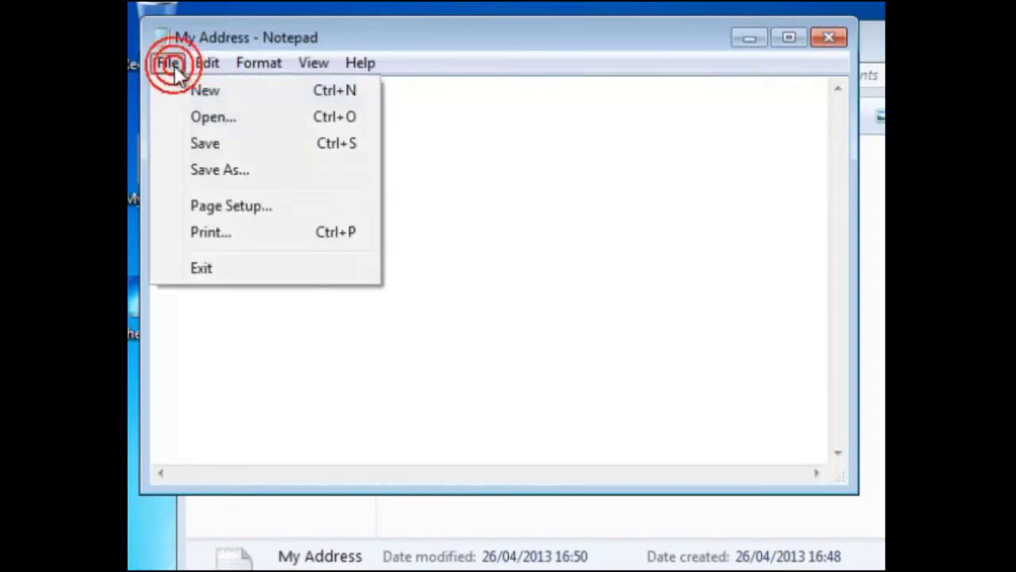
{"action": "left_click", "coordinate": [205, 272]}
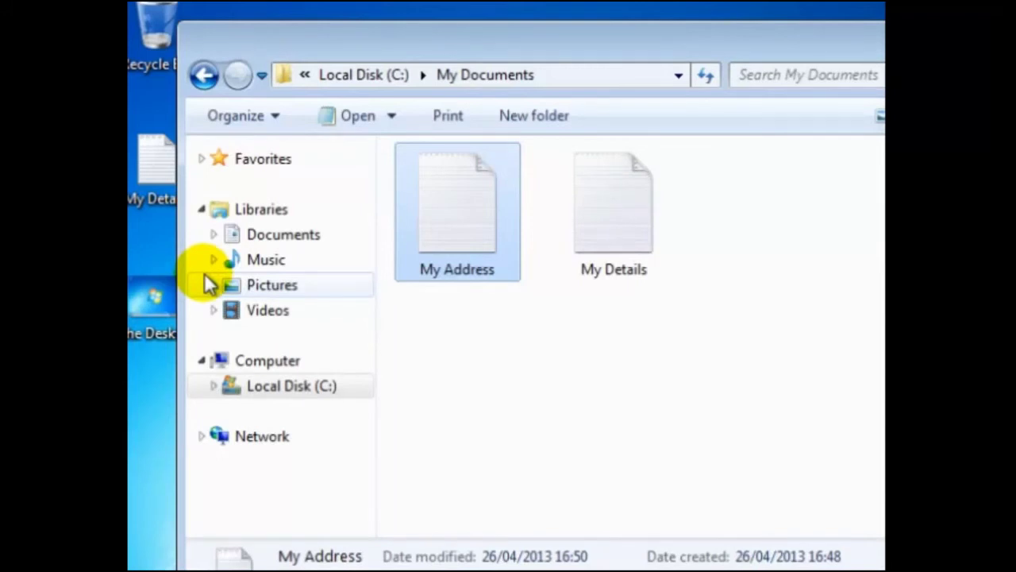
- Open My Details, paste the copied five-line address on a new line below the name, and save
{"action": "double_click", "coordinate": [608, 220]}
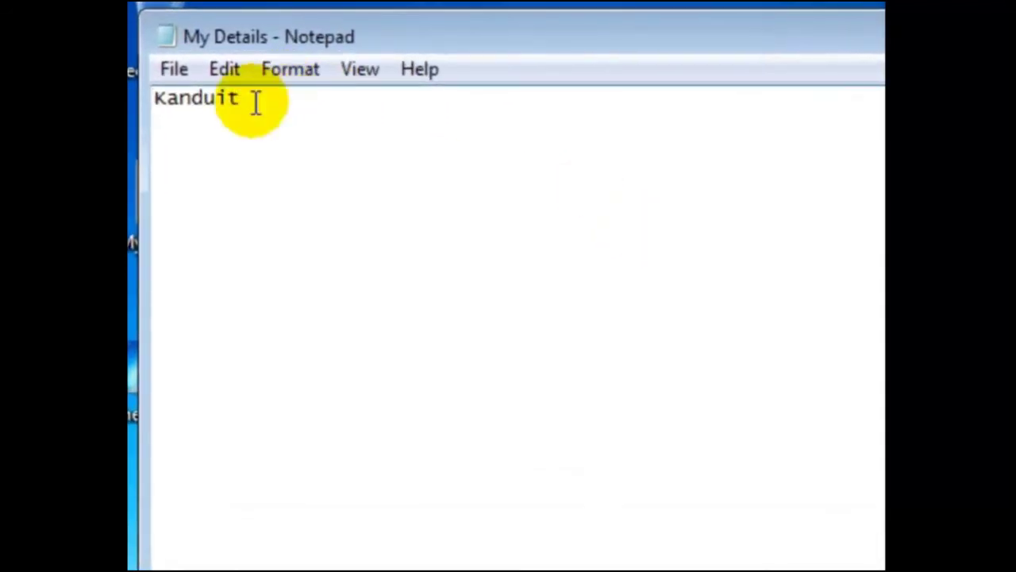
{"action": "key", "text": "Return"}
{"action": "left_click", "coordinate": [224, 69]}
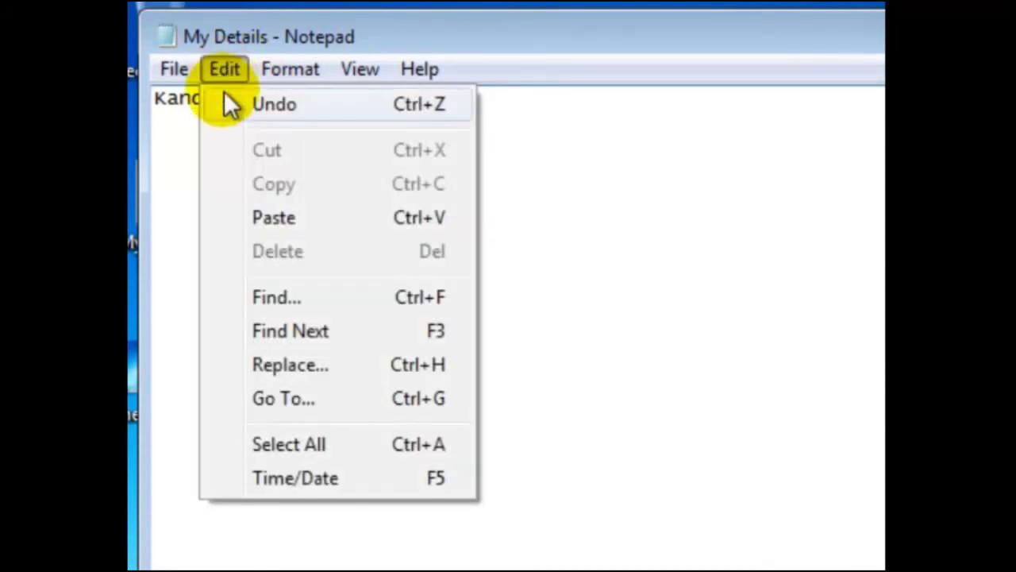
{"action": "left_click", "coordinate": [277, 218]}
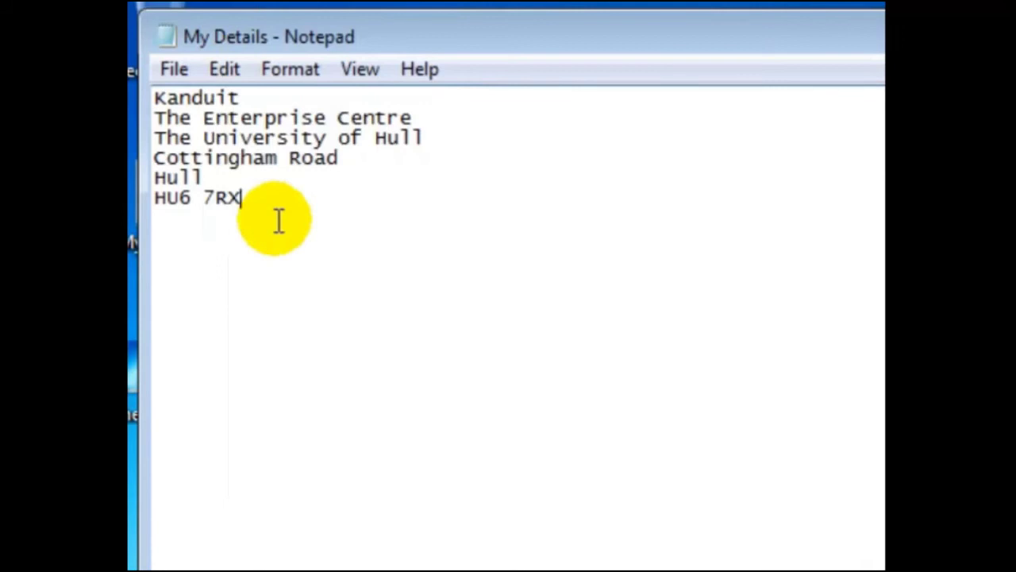
{"action": "left_click", "coordinate": [173, 69]}
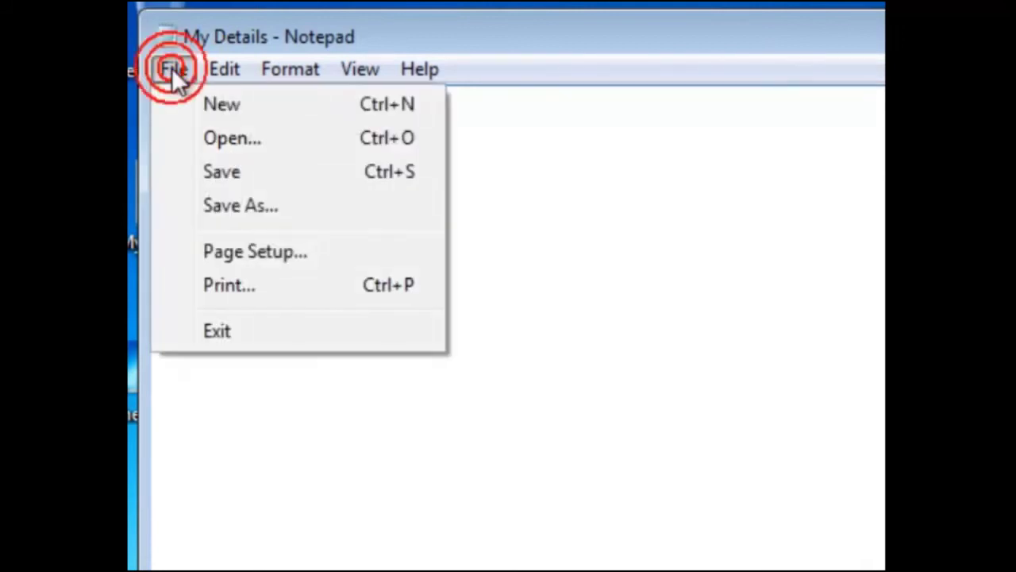
{"action": "left_click", "coordinate": [216, 174]}
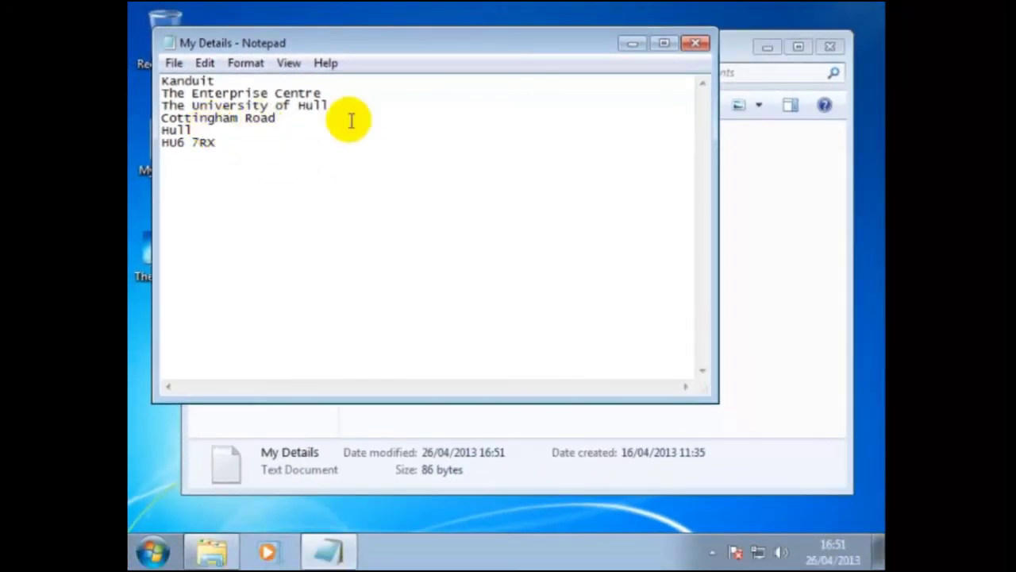
- Close Notepad and the My Documents window, then send the desktop My Details file to the Recycle Bin
{"action": "left_click", "coordinate": [694, 46]}
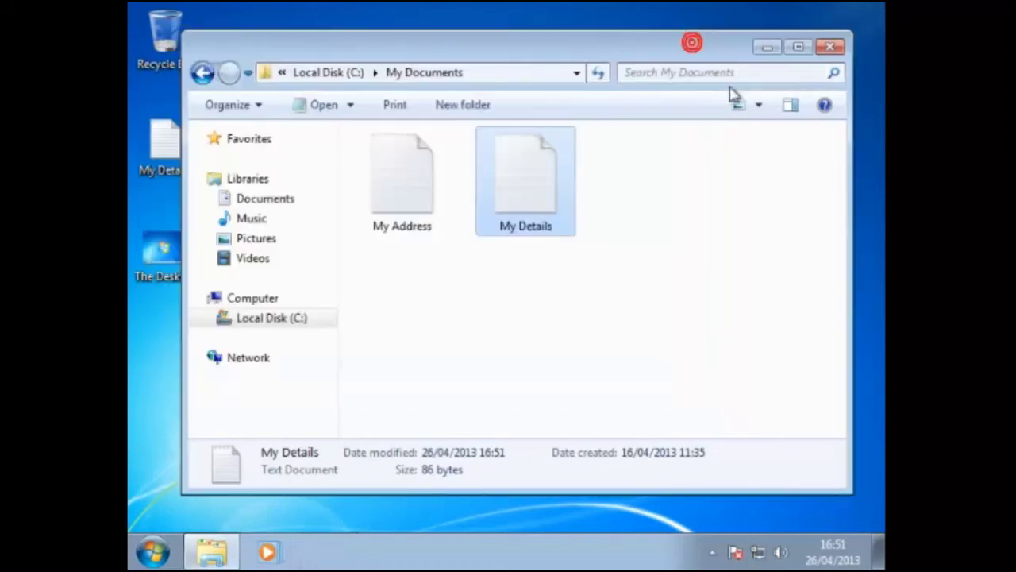
{"action": "left_click", "coordinate": [831, 48]}
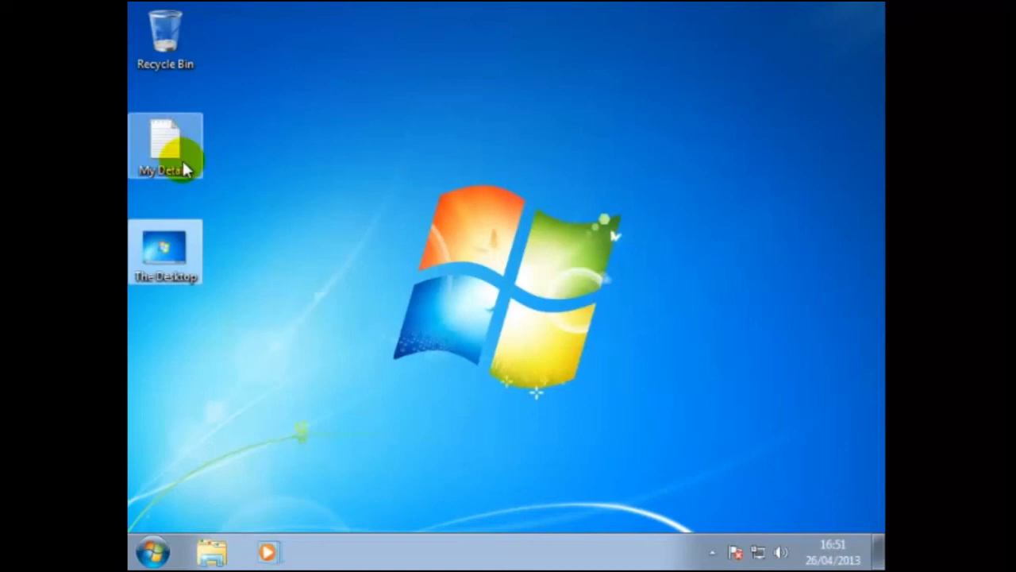
{"action": "left_click", "coordinate": [159, 163]}
{"action": "key", "text": "Delete"}
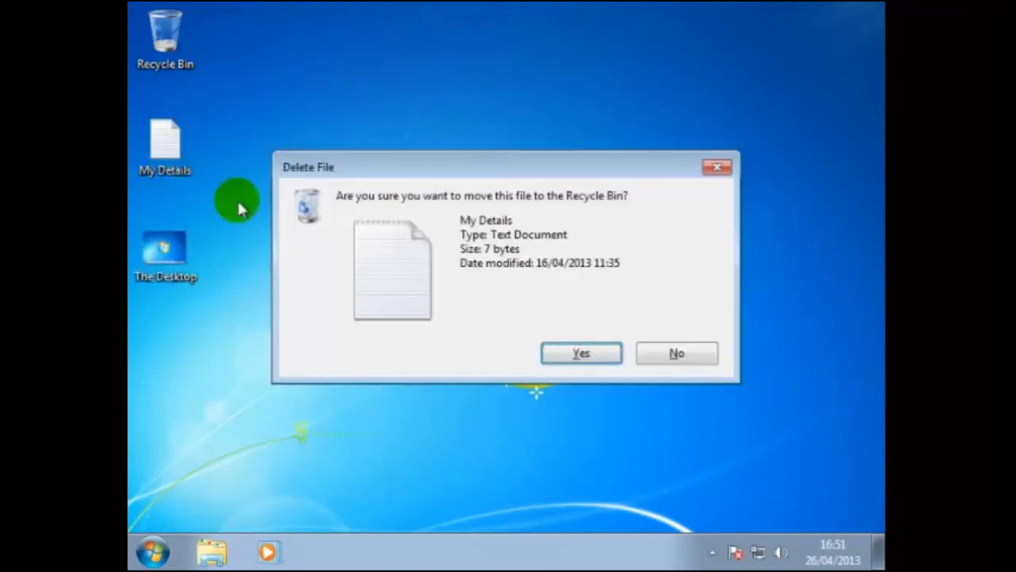
{"action": "left_click", "coordinate": [574, 355]}
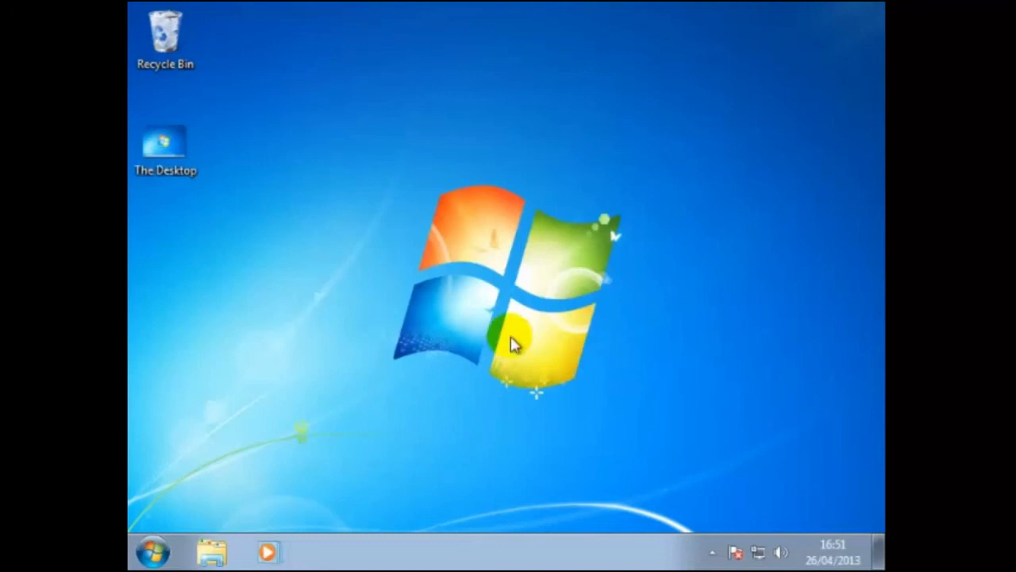
- Send The Desktop image file on the desktop to the Recycle Bin
{"action": "left_click", "coordinate": [185, 167]}
{"action": "left_click", "coordinate": [180, 158]}
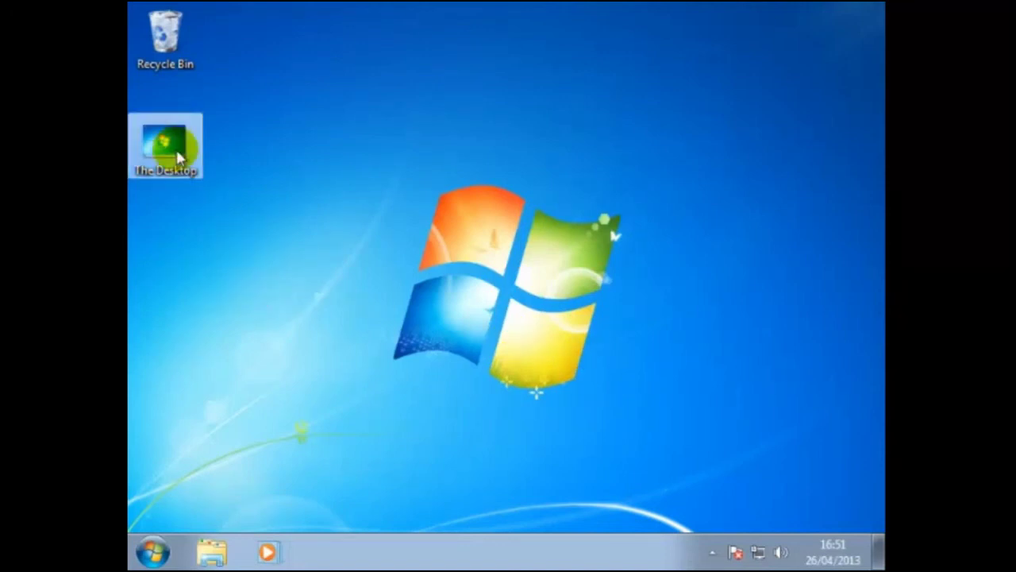
{"action": "key", "text": "Delete"}
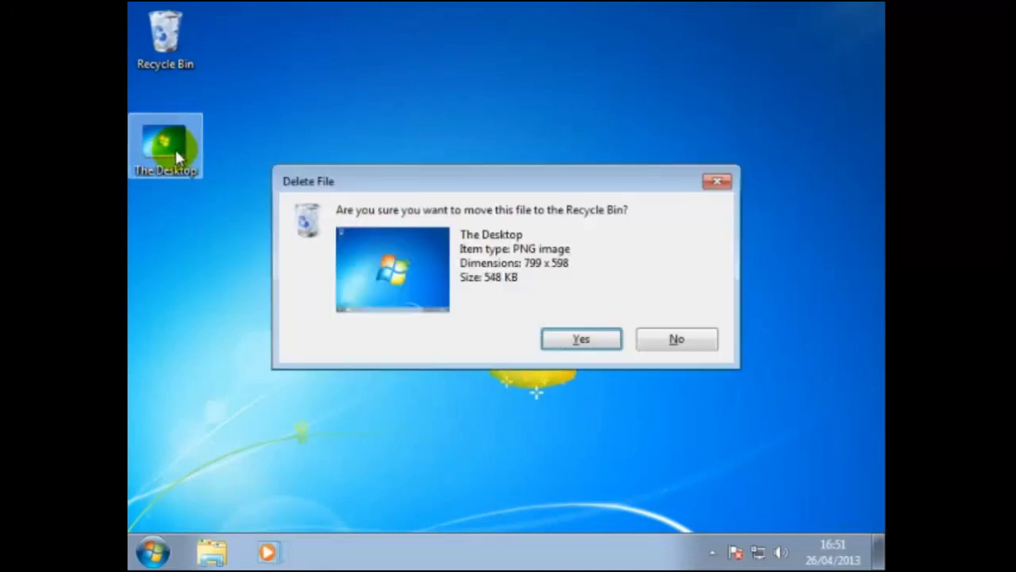
{"action": "left_click", "coordinate": [579, 339]}
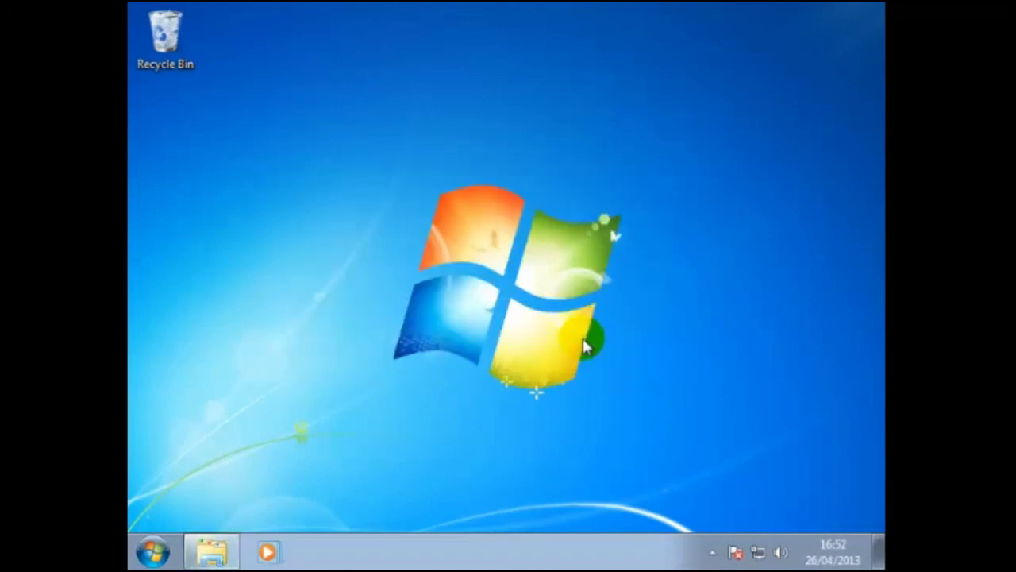
- Go to Computer > Local Disk (C:) and delete the My Documents folder to the Recycle Bin
{"action": "left_click", "coordinate": [153, 551]}
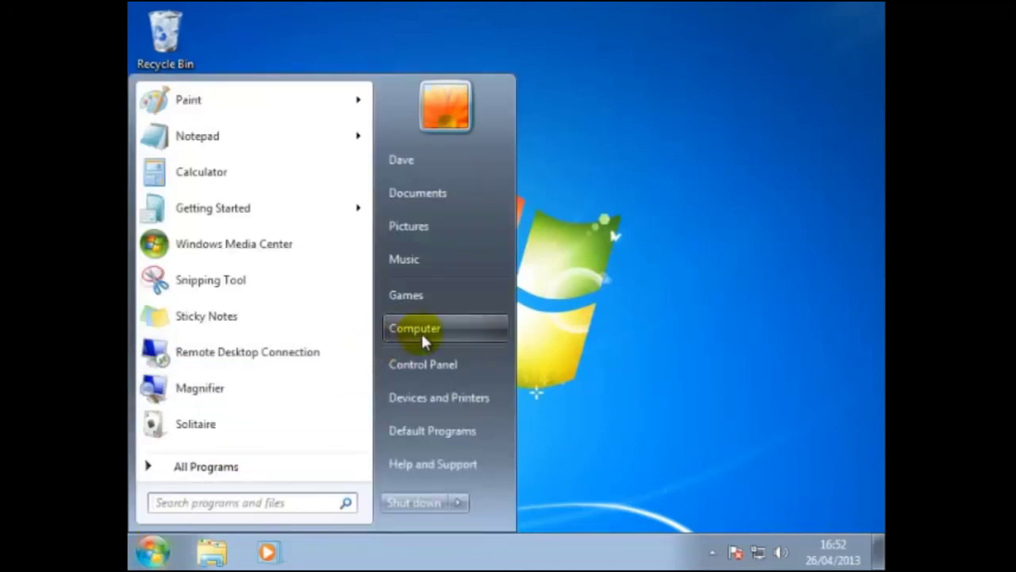
{"action": "left_click", "coordinate": [420, 331]}
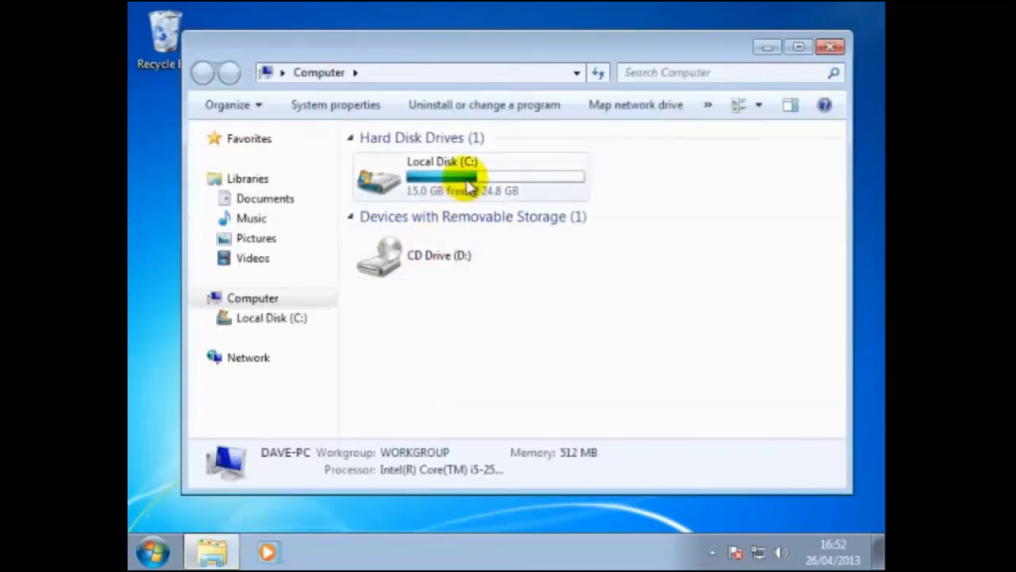
{"action": "double_click", "coordinate": [469, 179]}
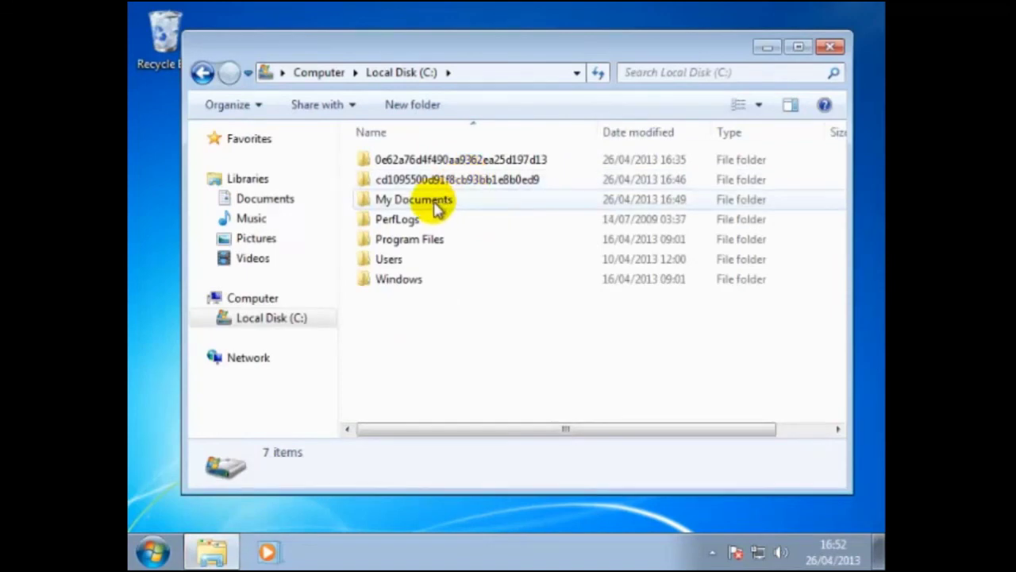
{"action": "left_click", "coordinate": [430, 200]}
{"action": "right_click", "coordinate": [434, 203]}
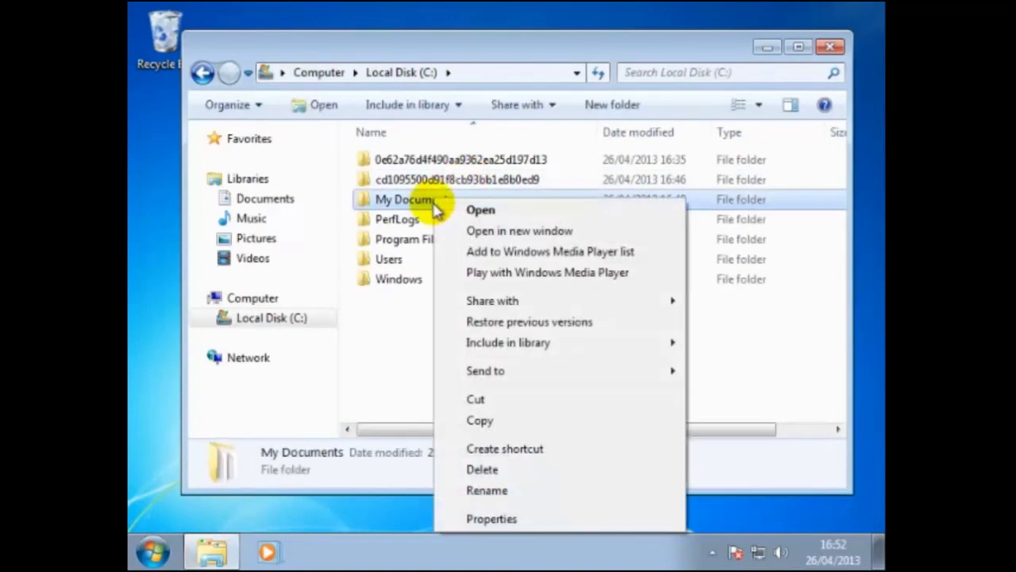
{"action": "left_click", "coordinate": [486, 471]}
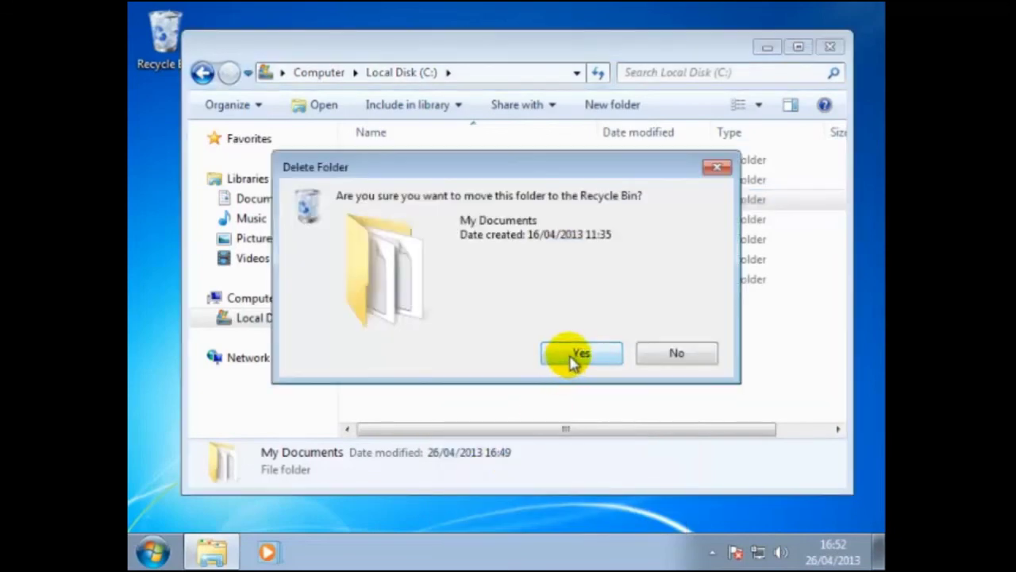
{"action": "left_click", "coordinate": [572, 357]}
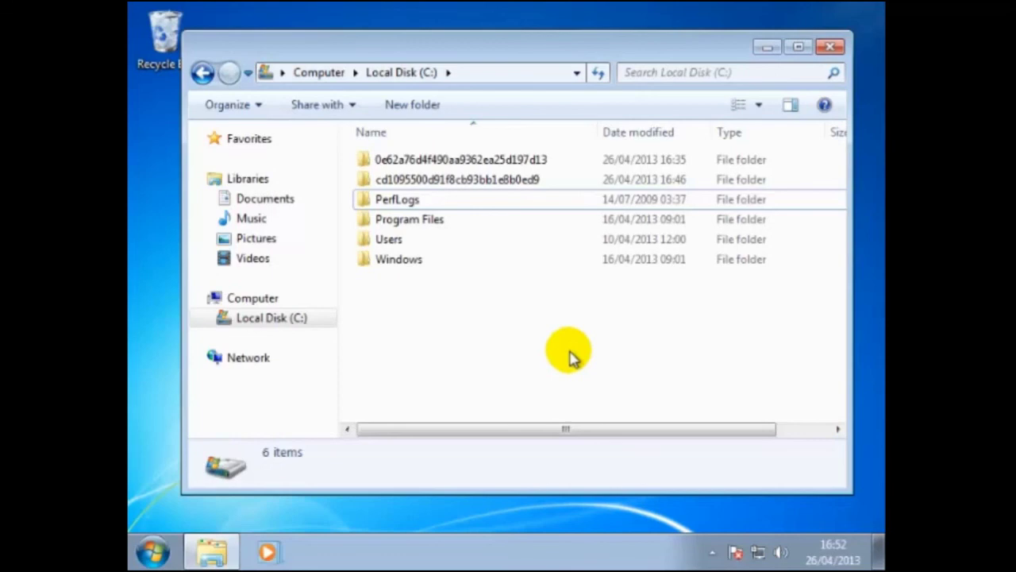